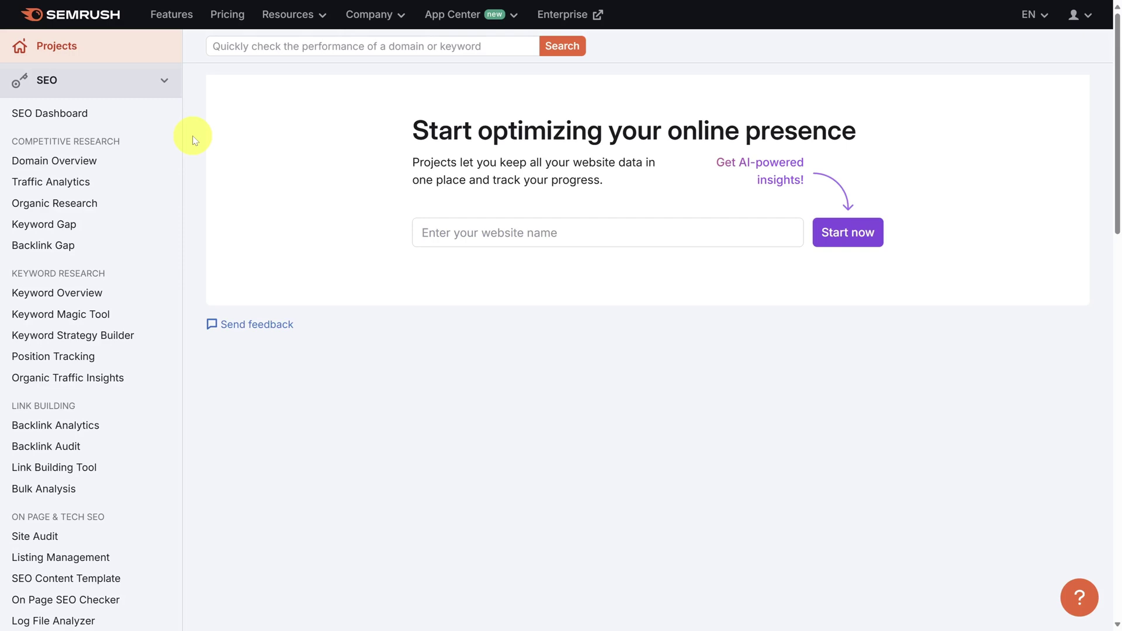
# Step: Search the Keyword Magic Tool for 'cookies' and inspect its keyword difficulty score
pyautogui.click(84, 316)
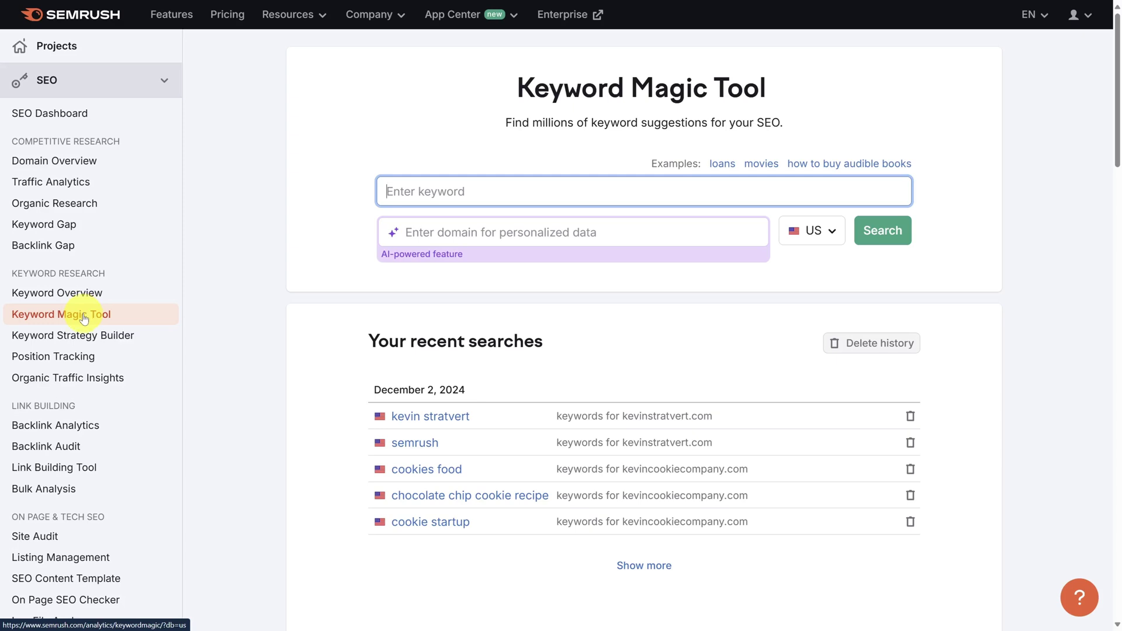
pyautogui.write('coo')
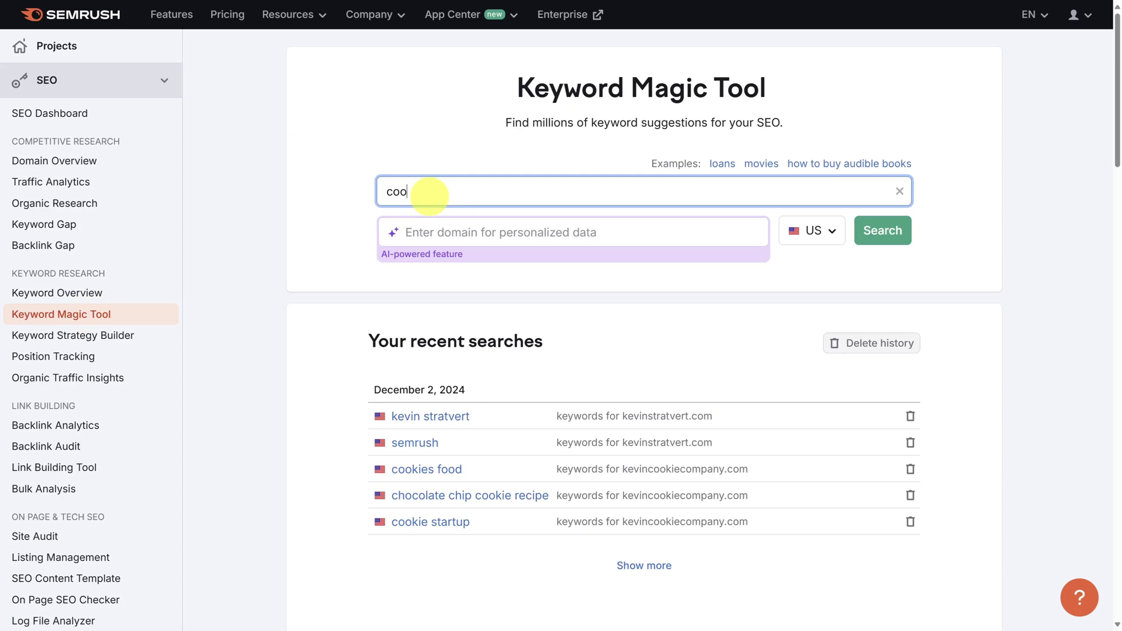
pyautogui.write('kies')
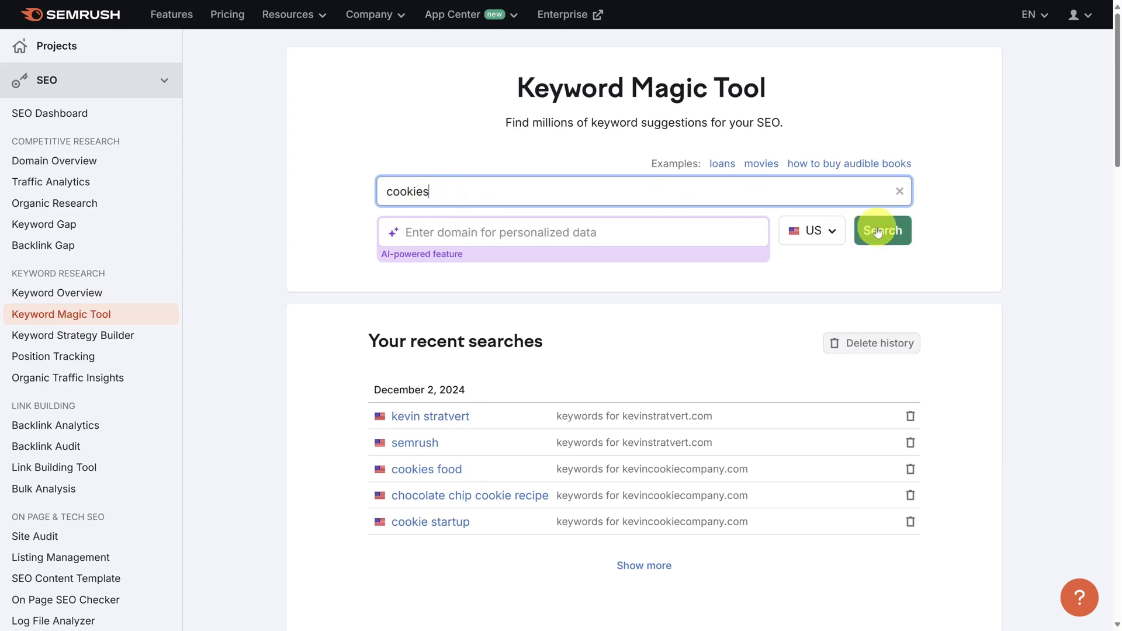
pyautogui.click(879, 232)
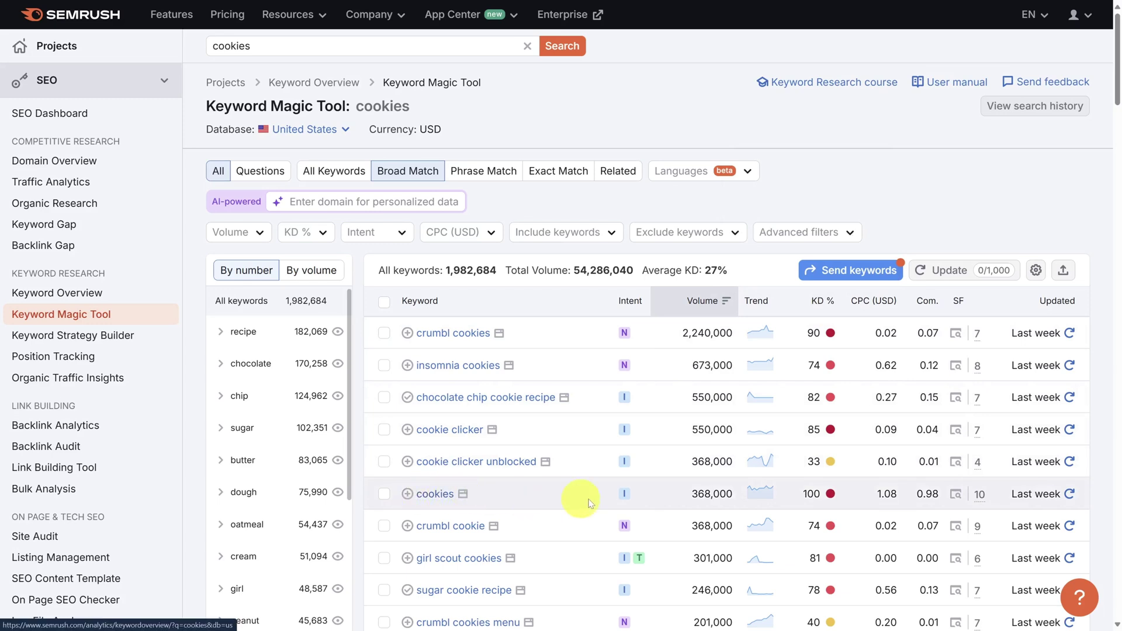
pyautogui.doubleClick(820, 498)
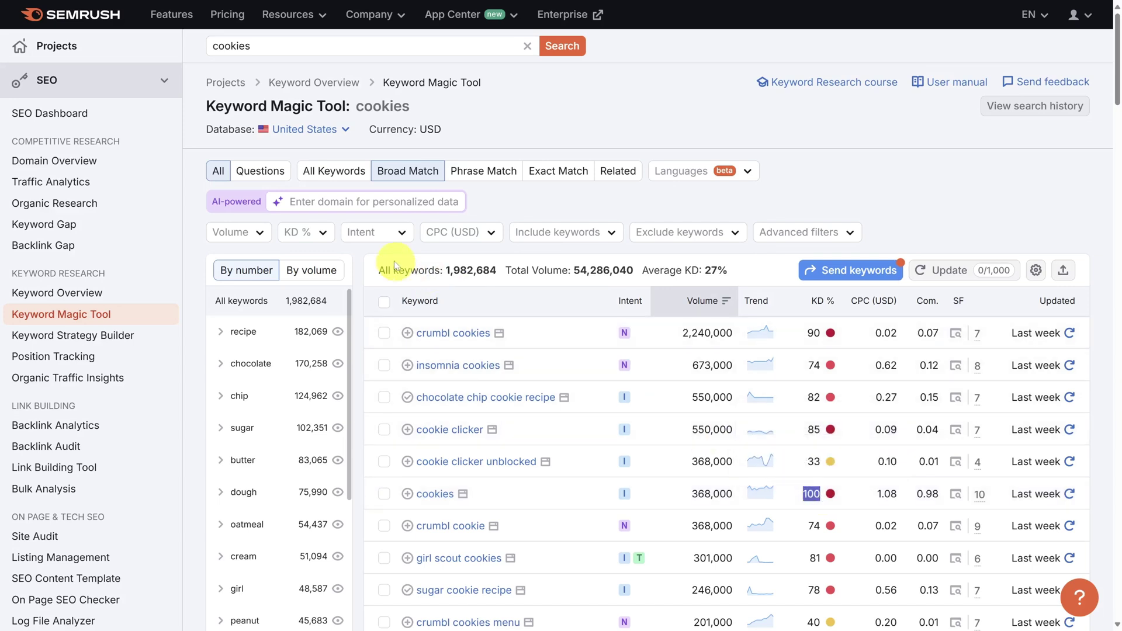
pyautogui.click(309, 201)
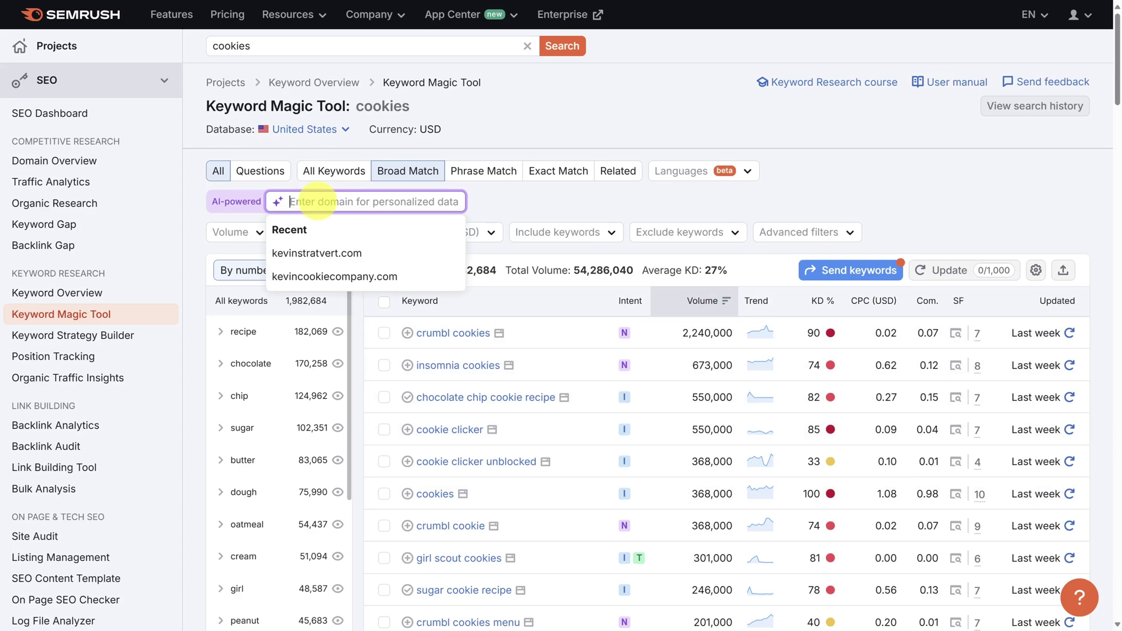
# Step: Personalize the cookies results for kevincookiecompany.com to add Pot. Traffic and PKD % columns
pyautogui.click(313, 276)
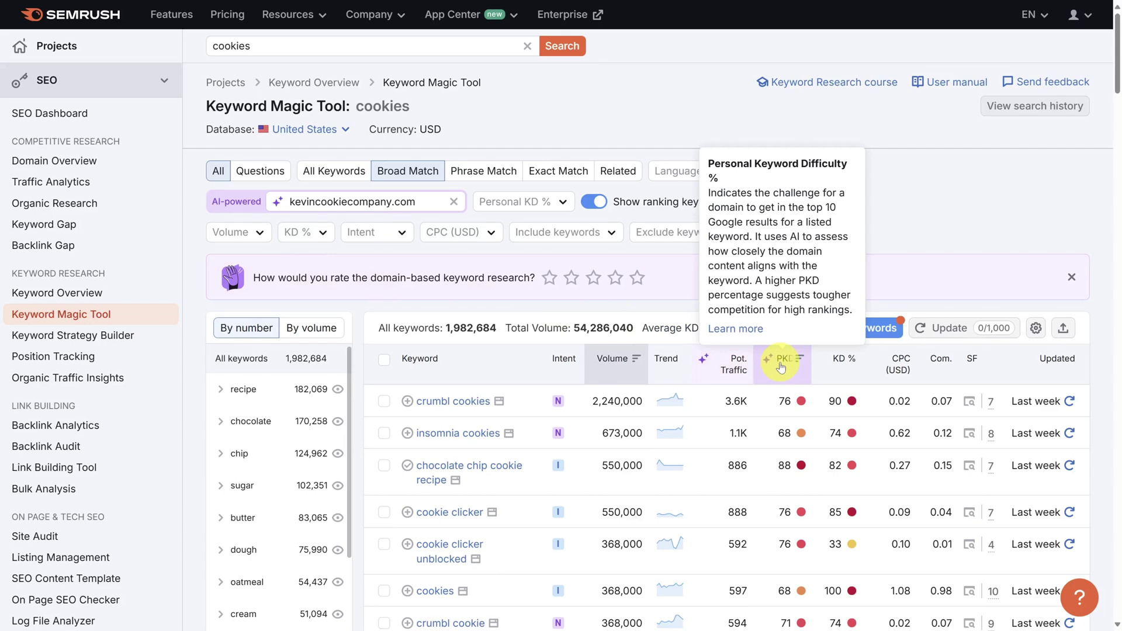
pyautogui.scroll(-5, 782, 420)
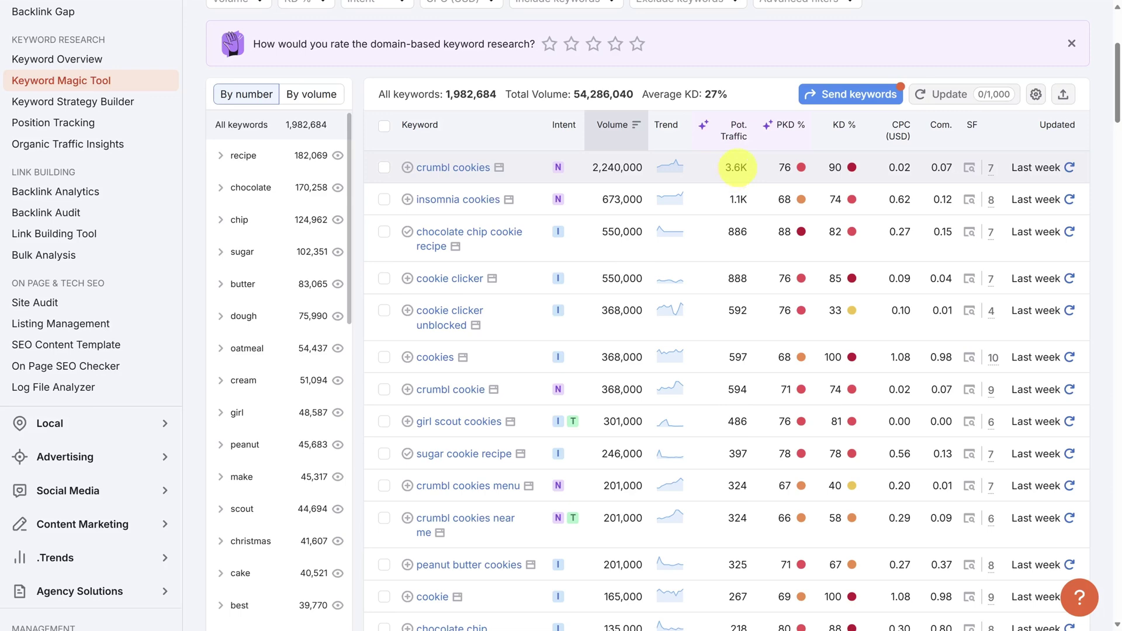
# Step: Sort the cookies keywords by PKD %, then by Pot. Traffic
pyautogui.click(789, 125)
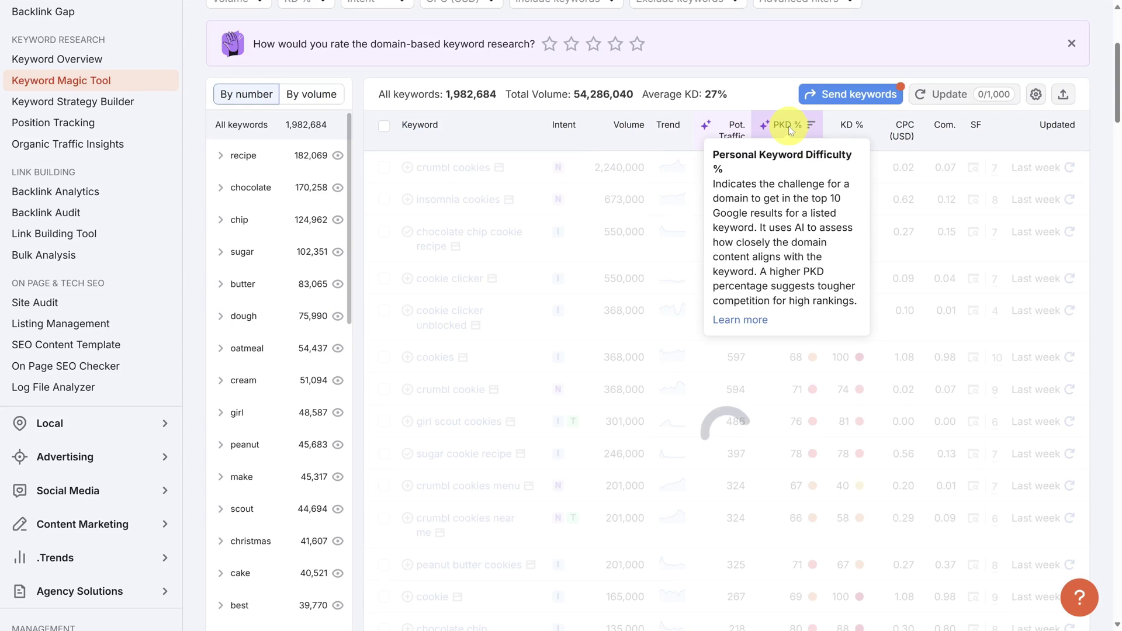
pyautogui.scroll(5, 788, 125)
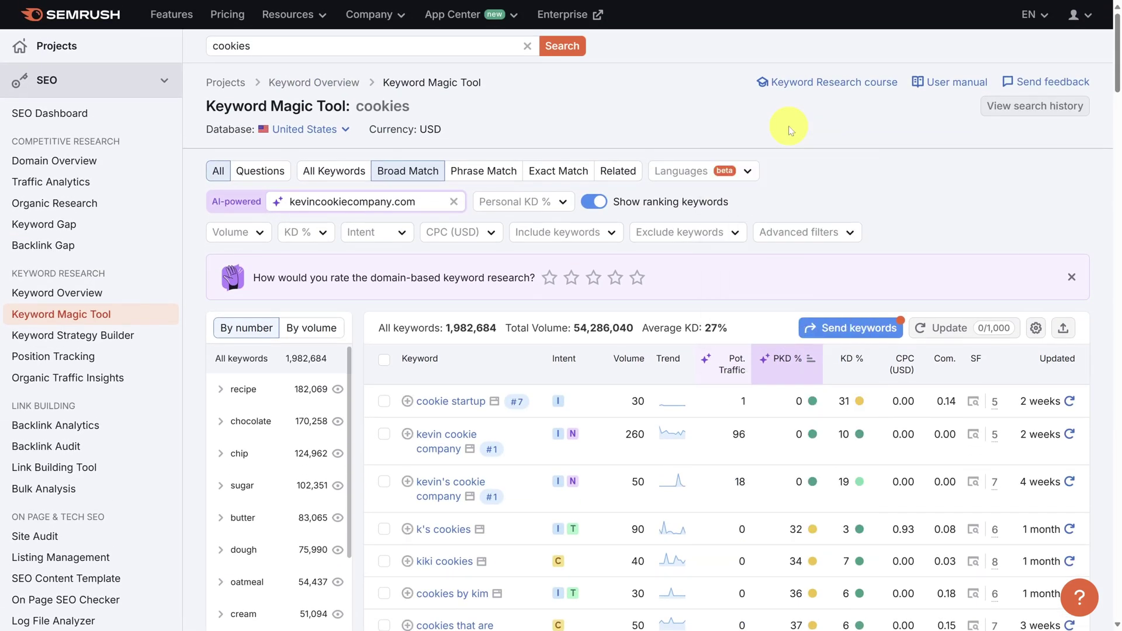
pyautogui.scroll(-2, 788, 129)
pyautogui.scroll(-2, 788, 128)
pyautogui.scroll(-1, 787, 129)
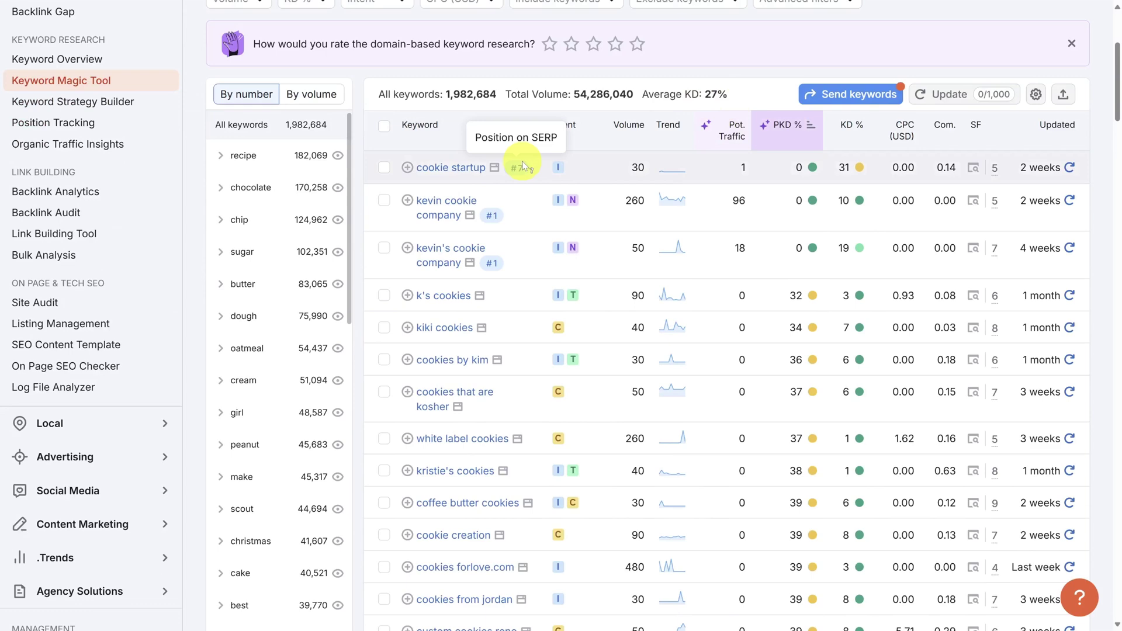
pyautogui.click(728, 137)
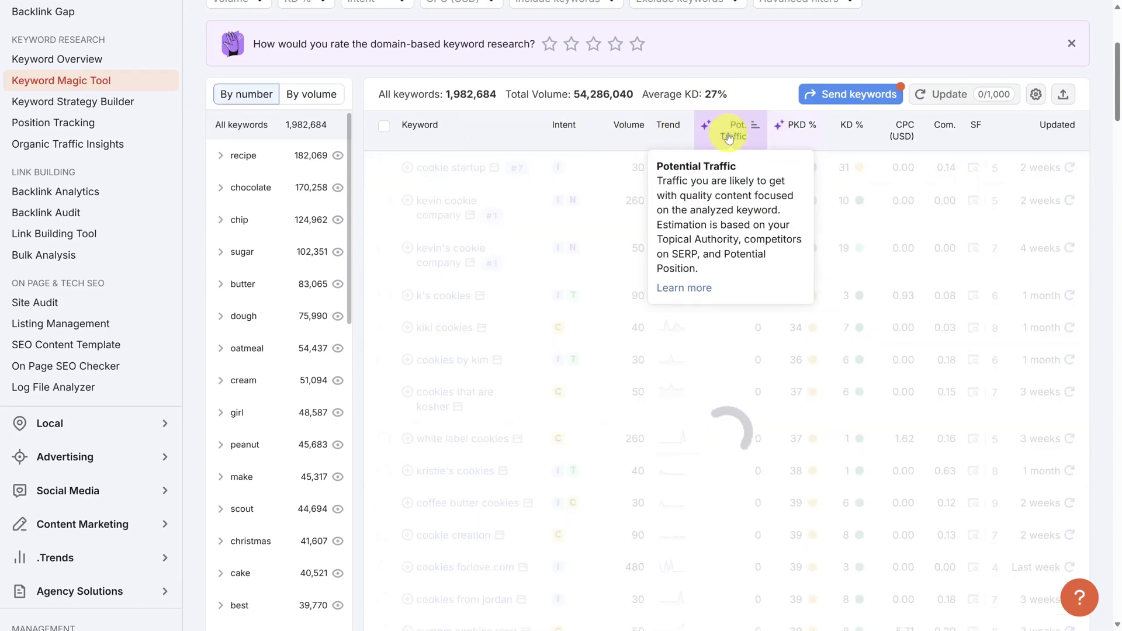
pyautogui.scroll(3, 718, 123)
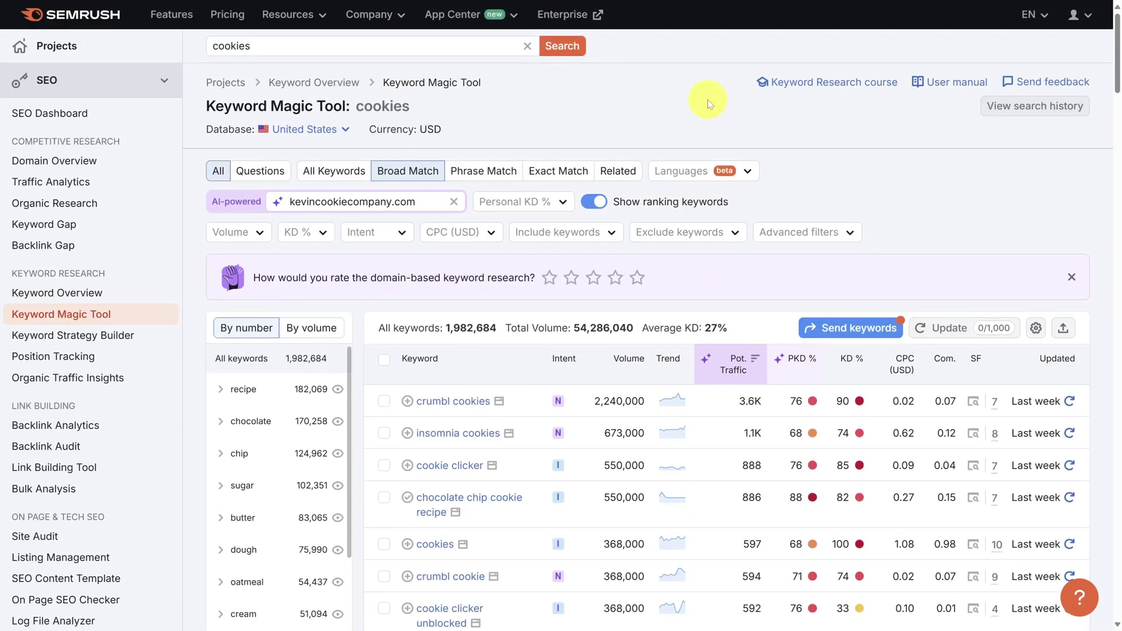
pyautogui.scroll(-3, 707, 103)
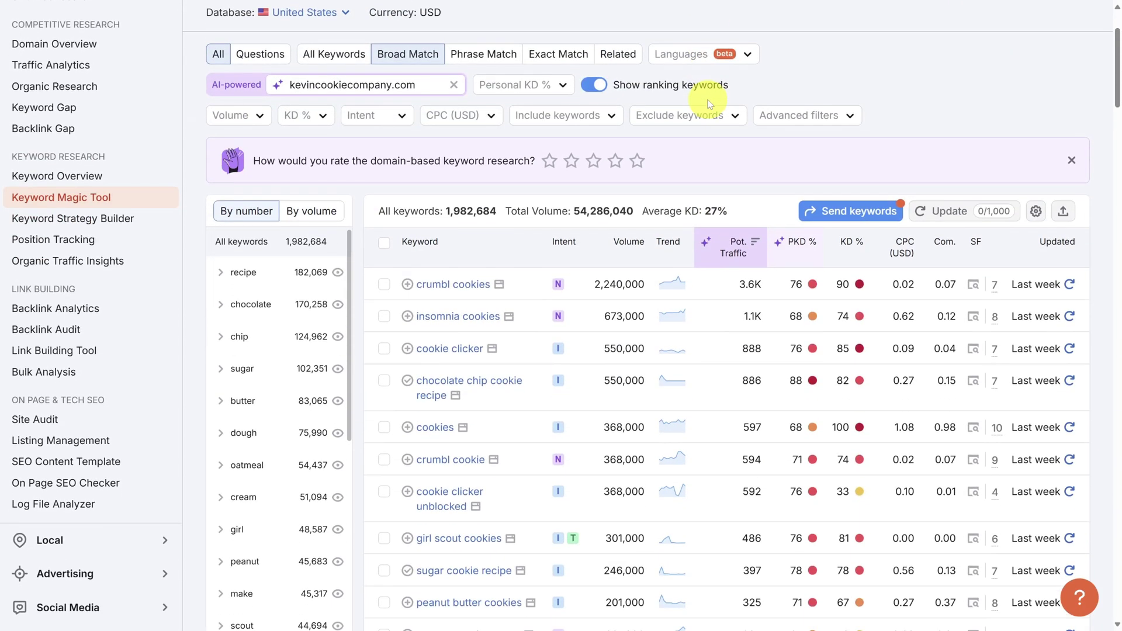
pyautogui.scroll(-2, 705, 105)
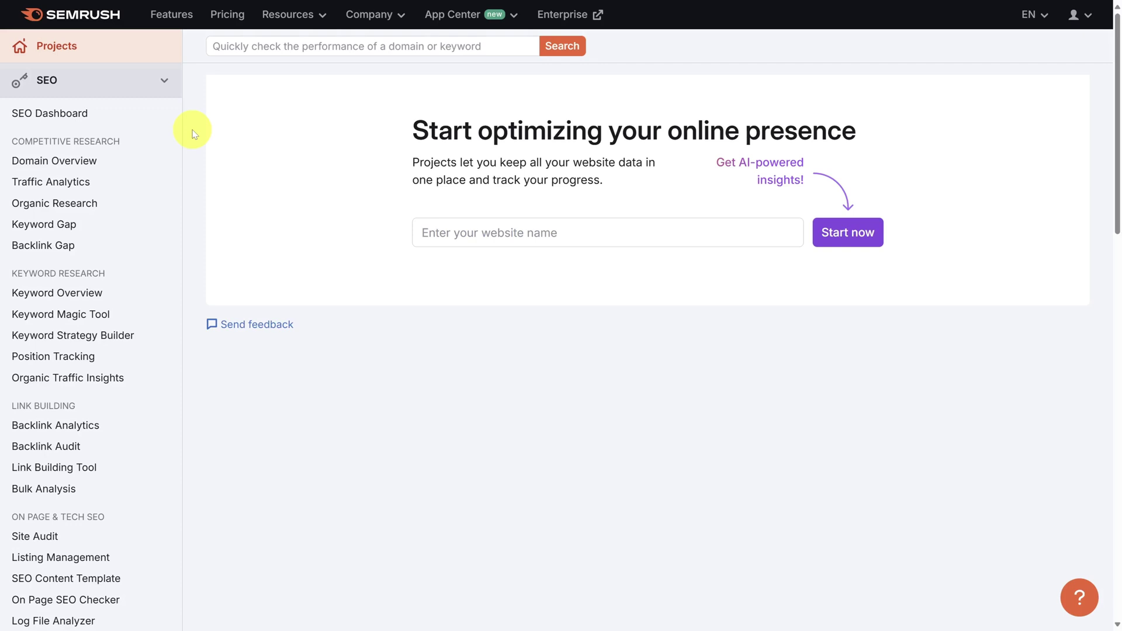
# Step: Run a Keyword Overview for 'chocolate chip cookie recipe' personalized to kevincookiecompany.com
pyautogui.click(81, 296)
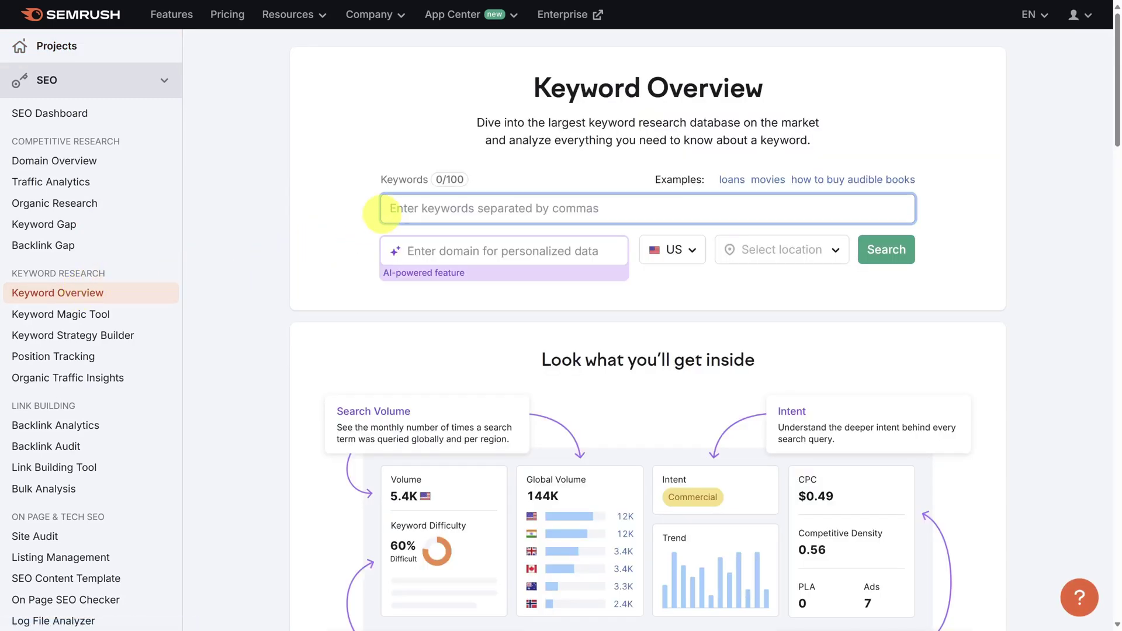
pyautogui.click(393, 209)
pyautogui.write('chocolat')
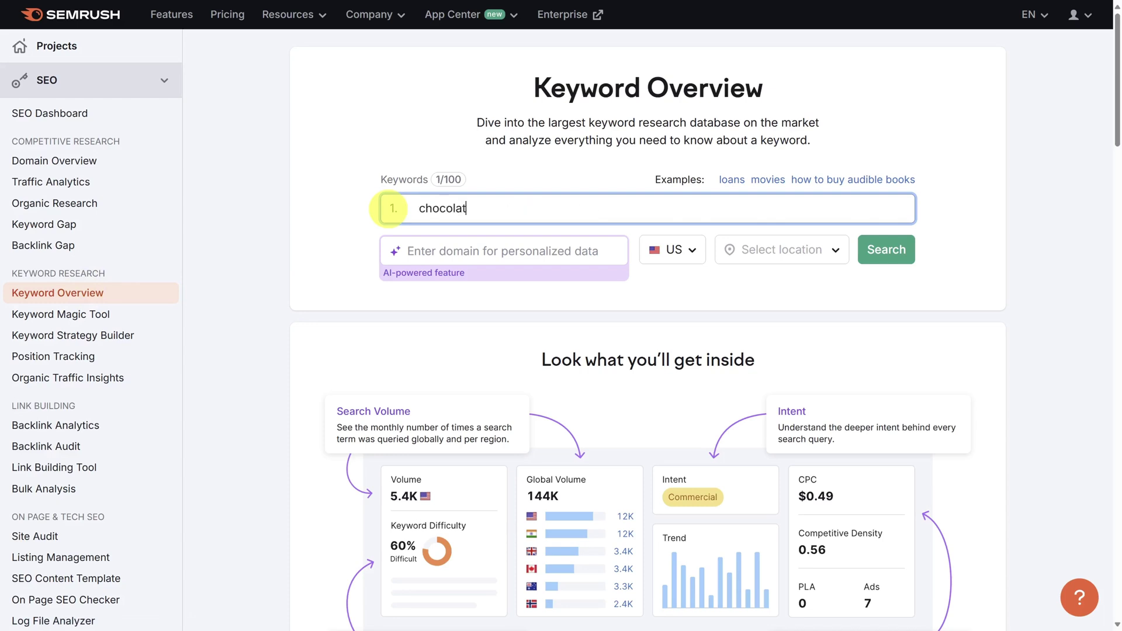
pyautogui.write('e chip cookie recip')
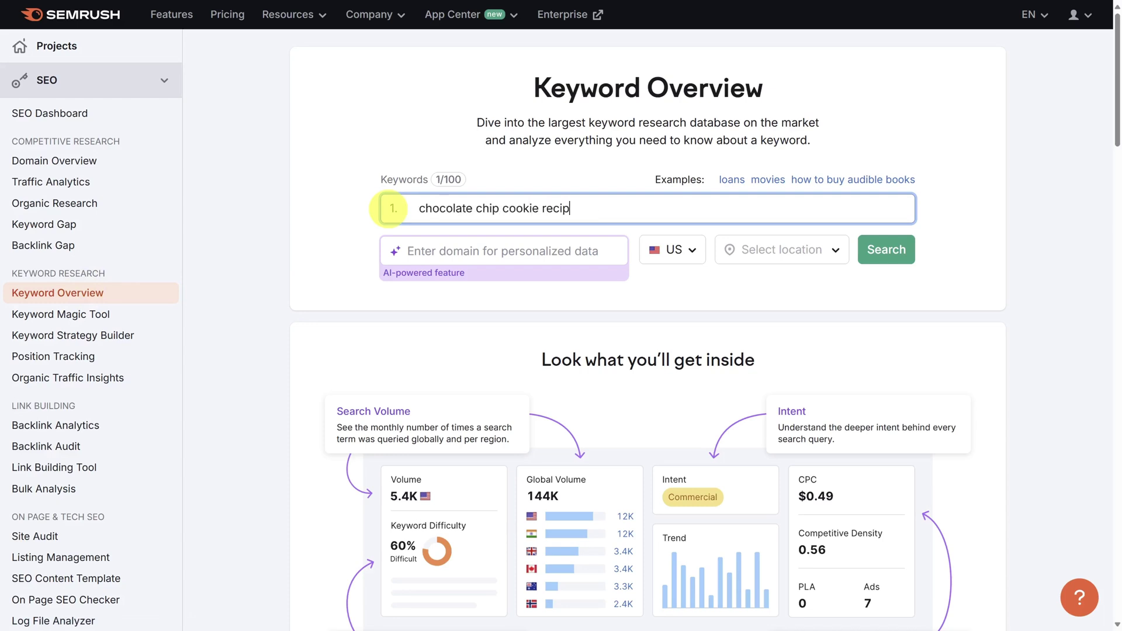
pyautogui.write('e')
pyautogui.click(438, 251)
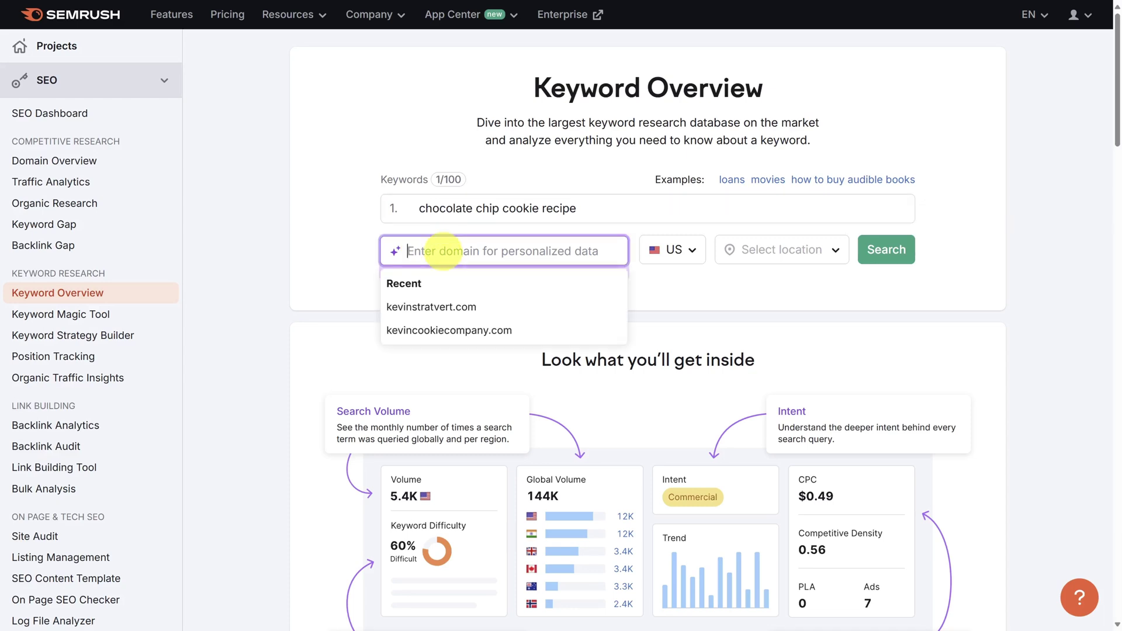
pyautogui.click(441, 330)
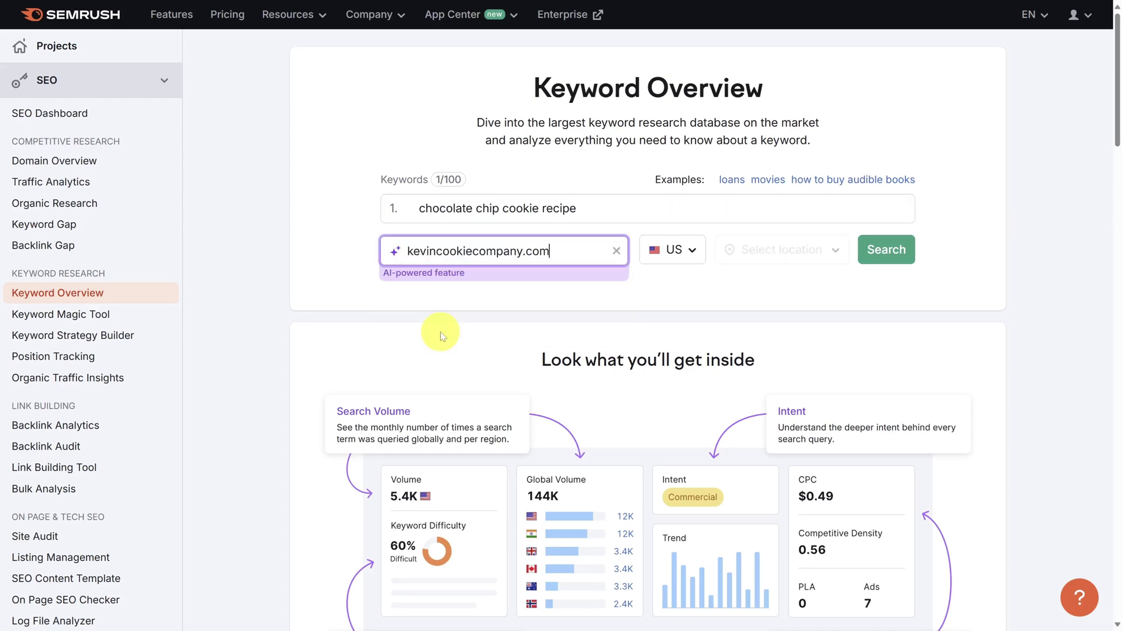
pyautogui.click(878, 254)
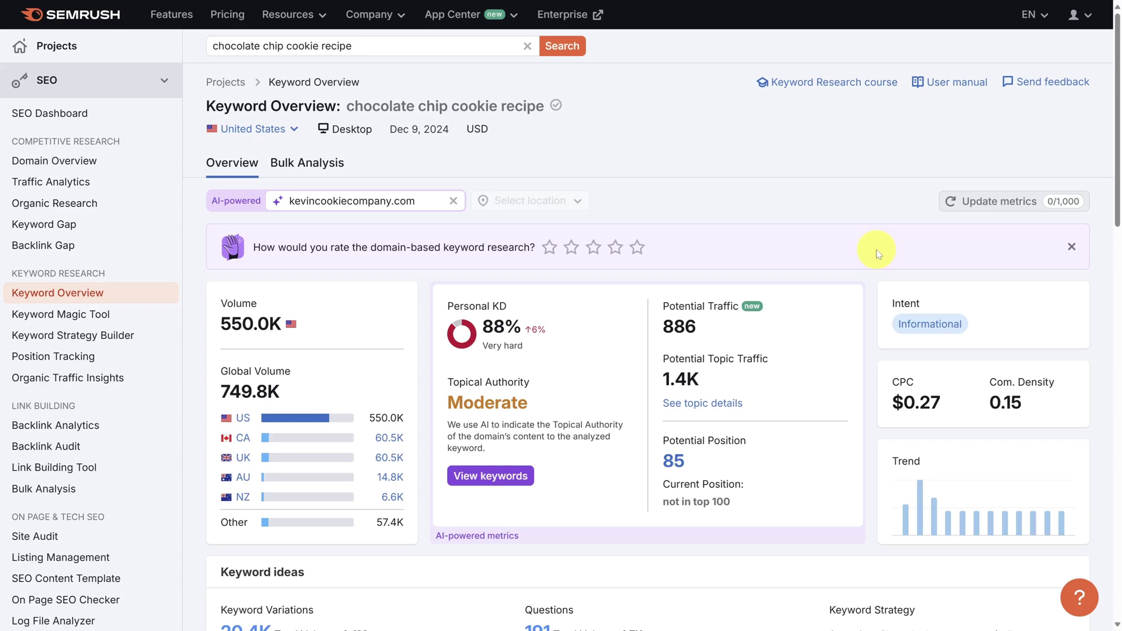
pyautogui.scroll(-2, 753, 316)
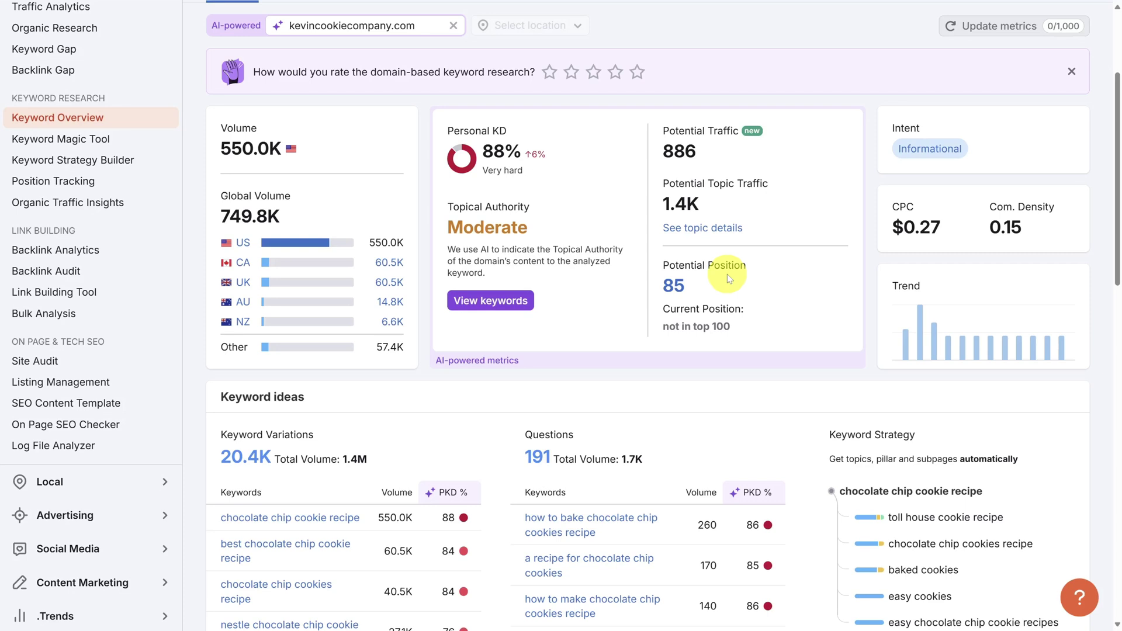
# Step: Jump to the SERP Analysis comparing kevincookiecompany.com against the top ten results
pyautogui.click(673, 285)
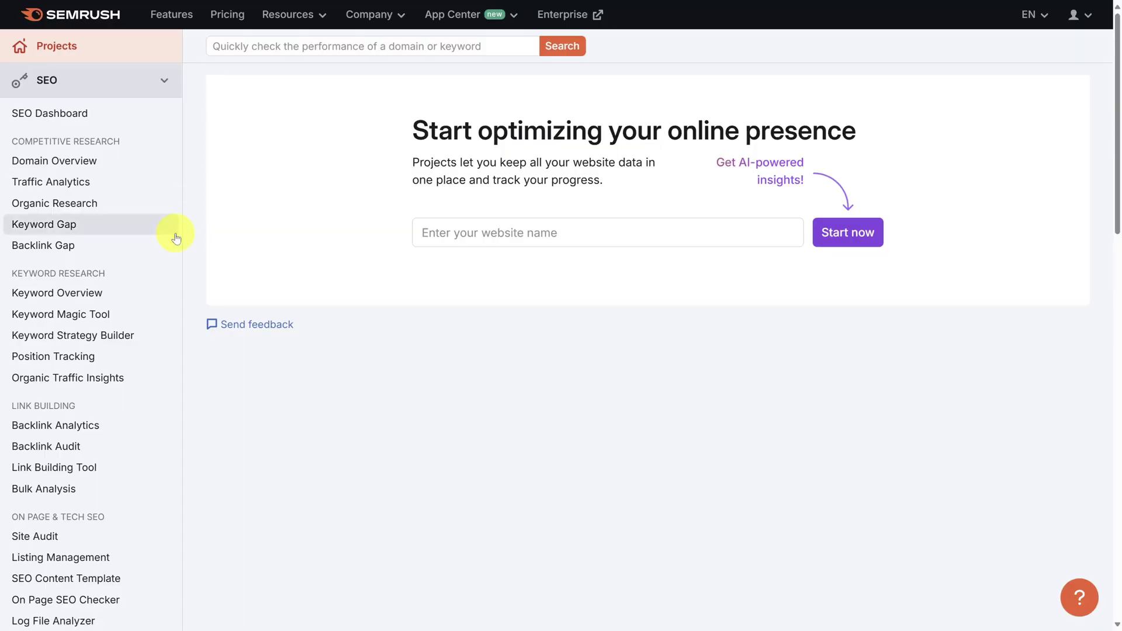
# Step: Create a Keyword Strategy Builder list from the seed 'chocolate chip cookie recipe'
pyautogui.click(93, 337)
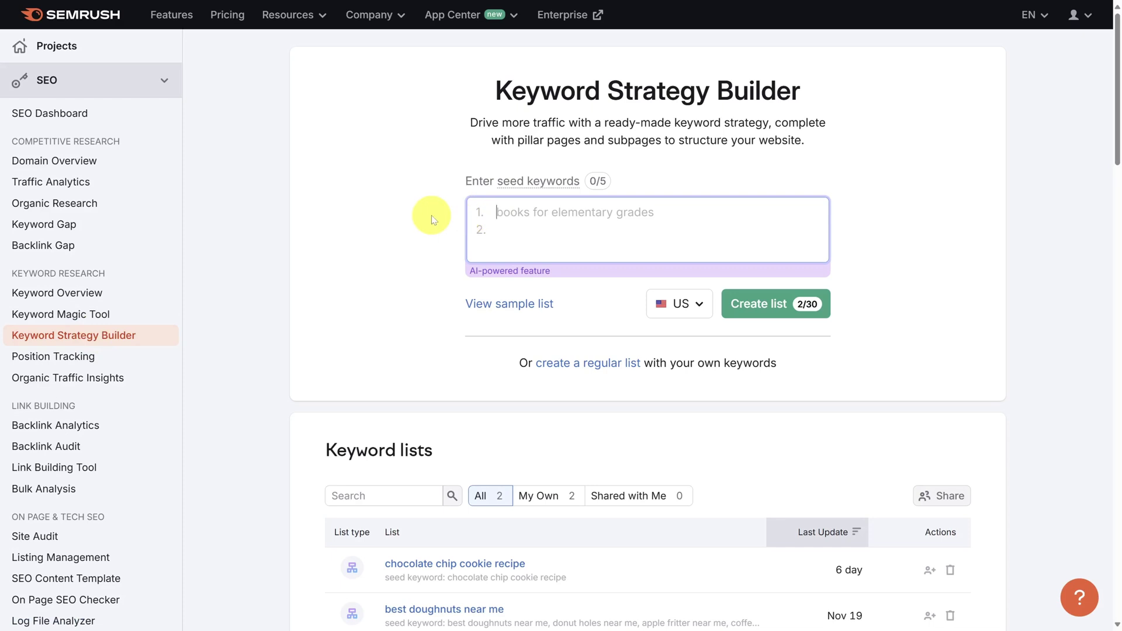
pyautogui.write('choc')
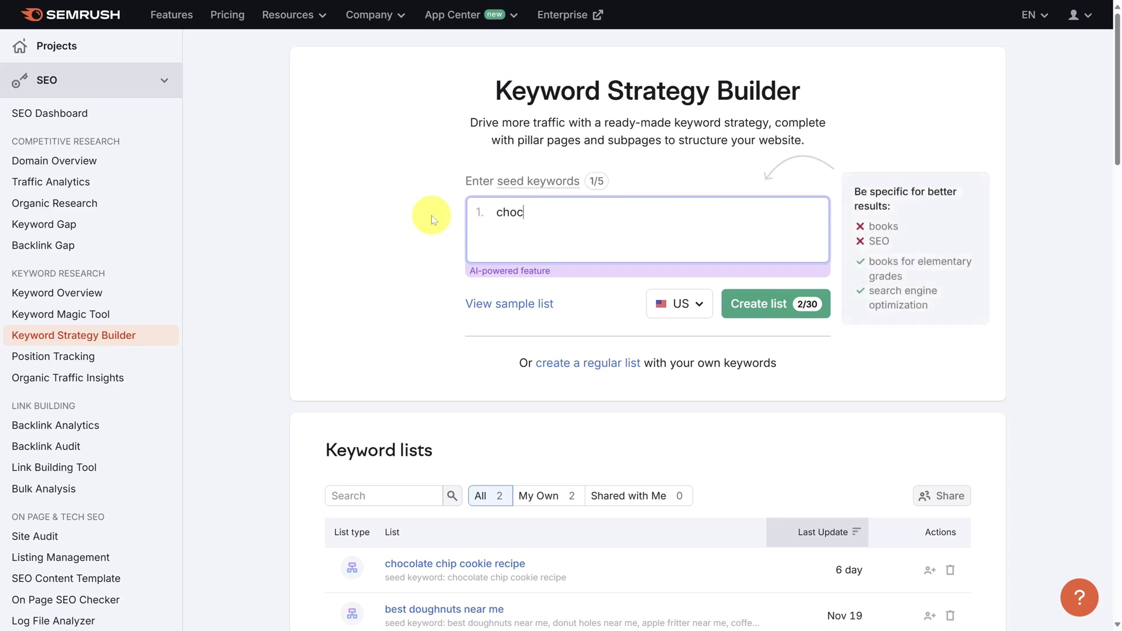
pyautogui.write('olate chip co')
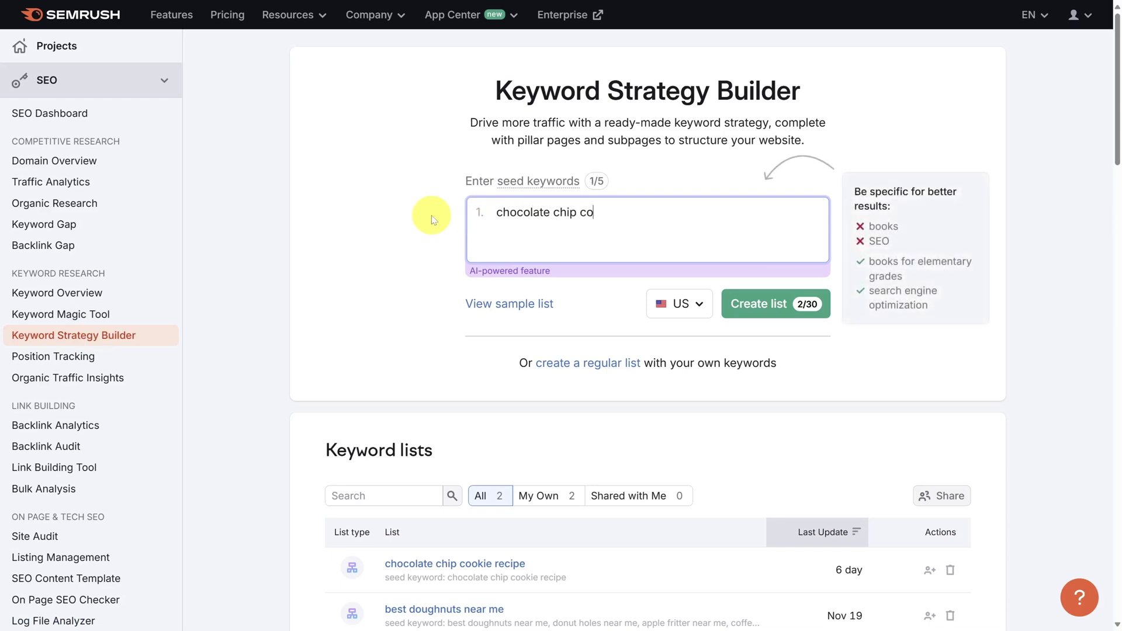
pyautogui.write('okie recipe')
pyautogui.click(758, 303)
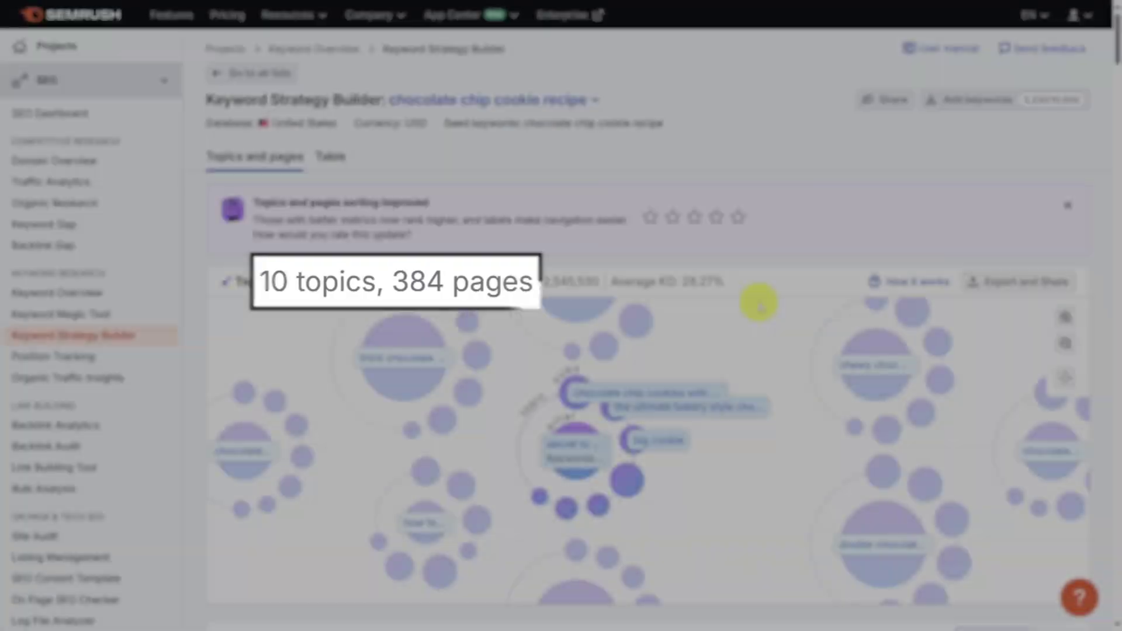
pyautogui.scroll(-2, 759, 303)
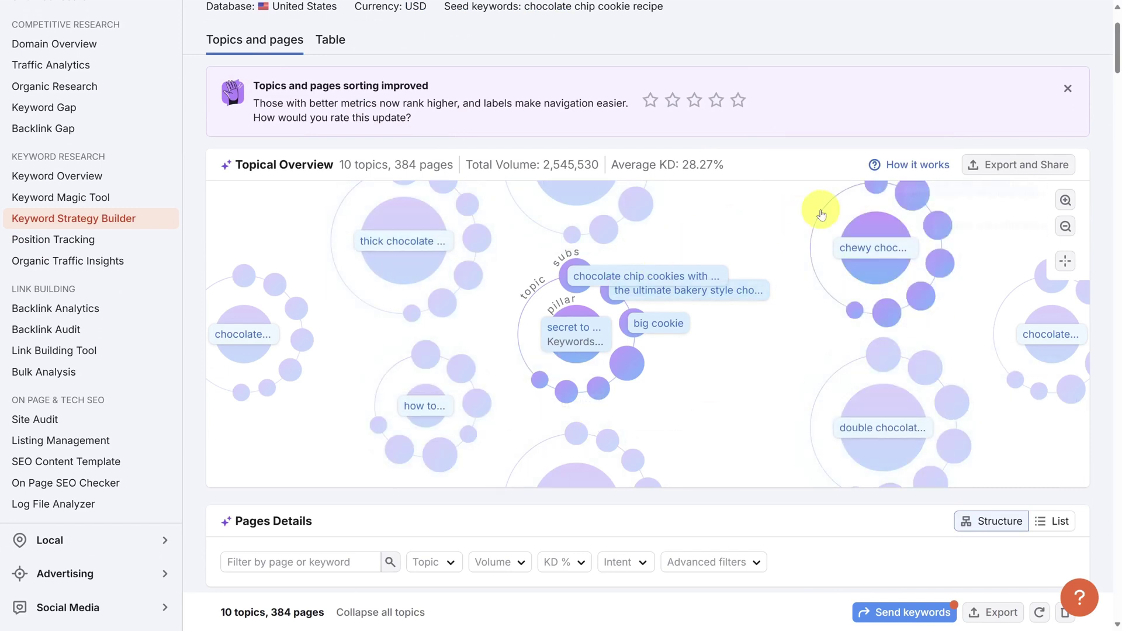
# Step: Show the 'How it works' explanation of pillar pages and subpages in the Topical Overview
pyautogui.click(906, 170)
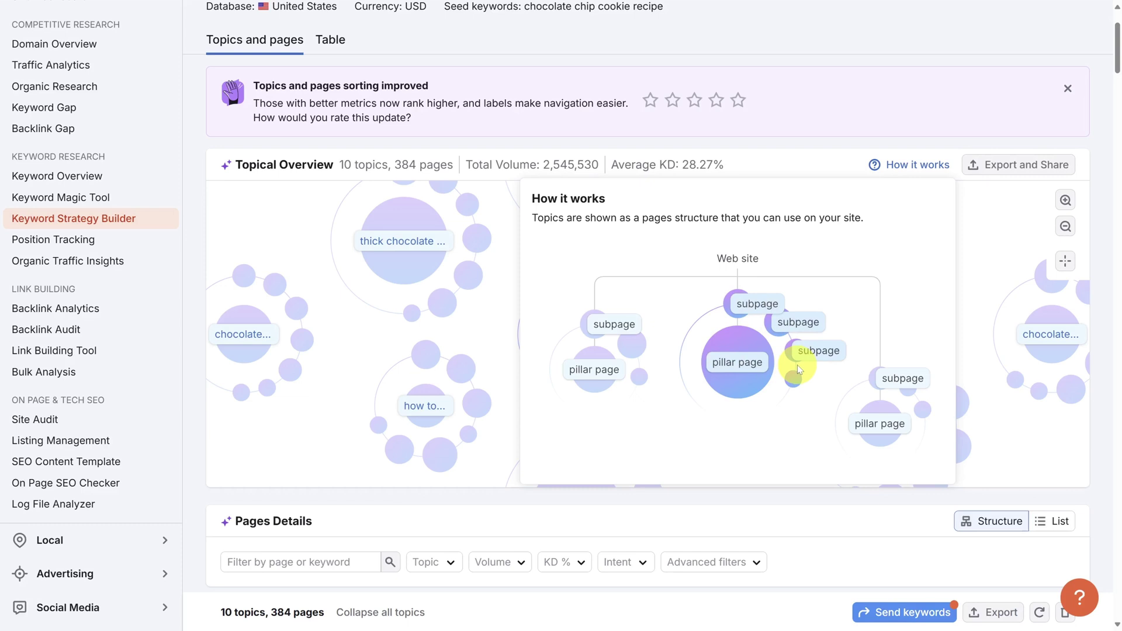
pyautogui.scroll(-5, 796, 365)
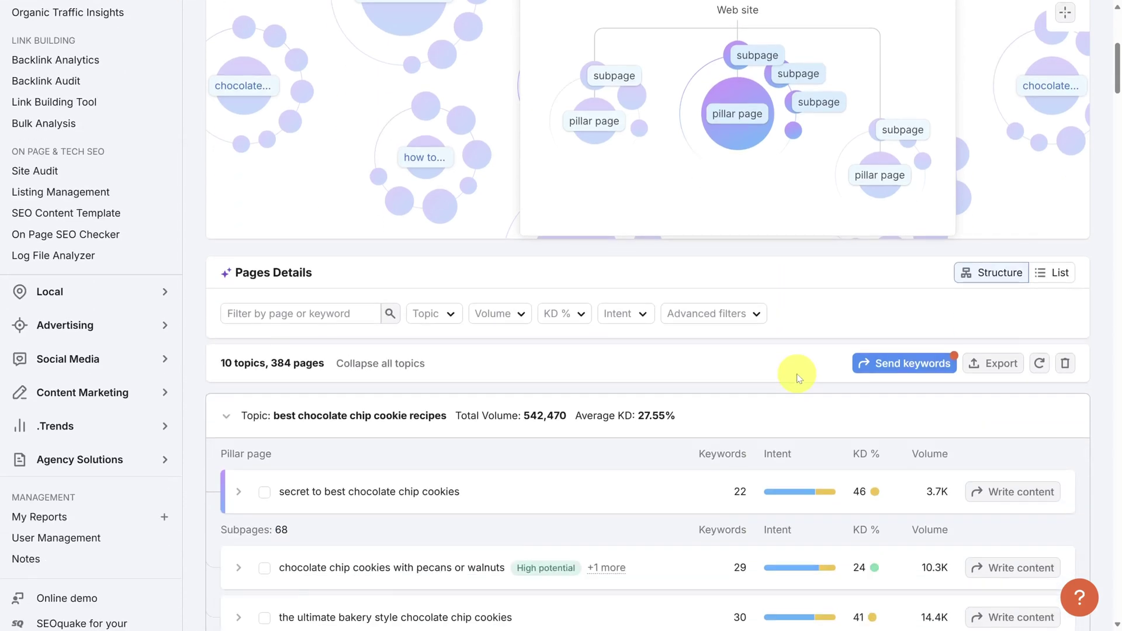
pyautogui.scroll(-3, 618, 323)
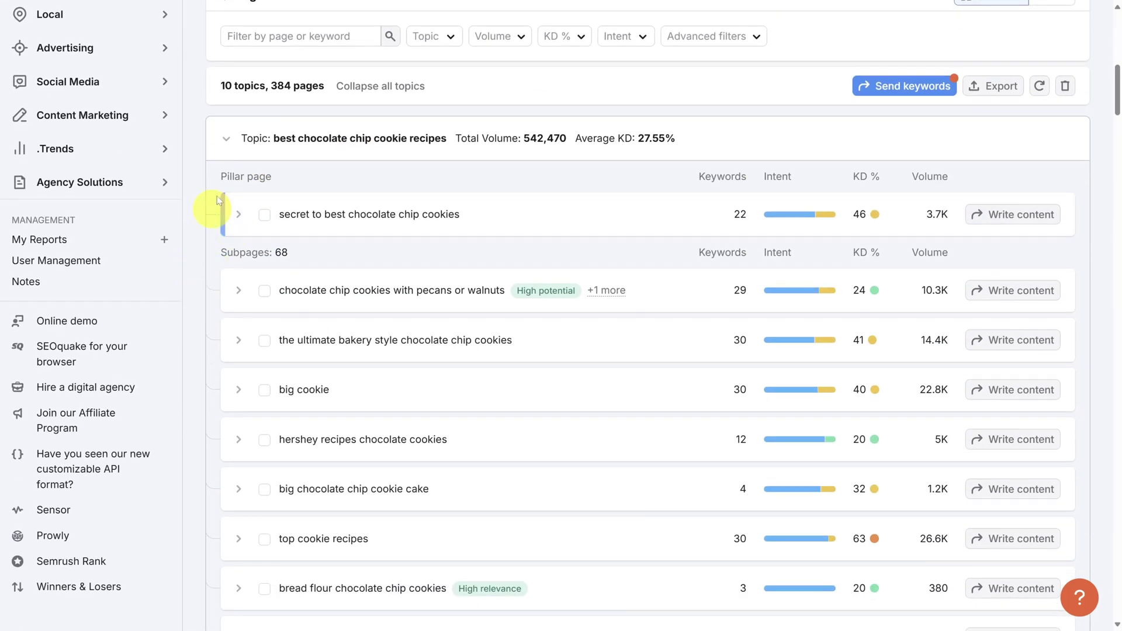
# Step: Collapse all the cookie topics in Pages Details
pyautogui.click(226, 141)
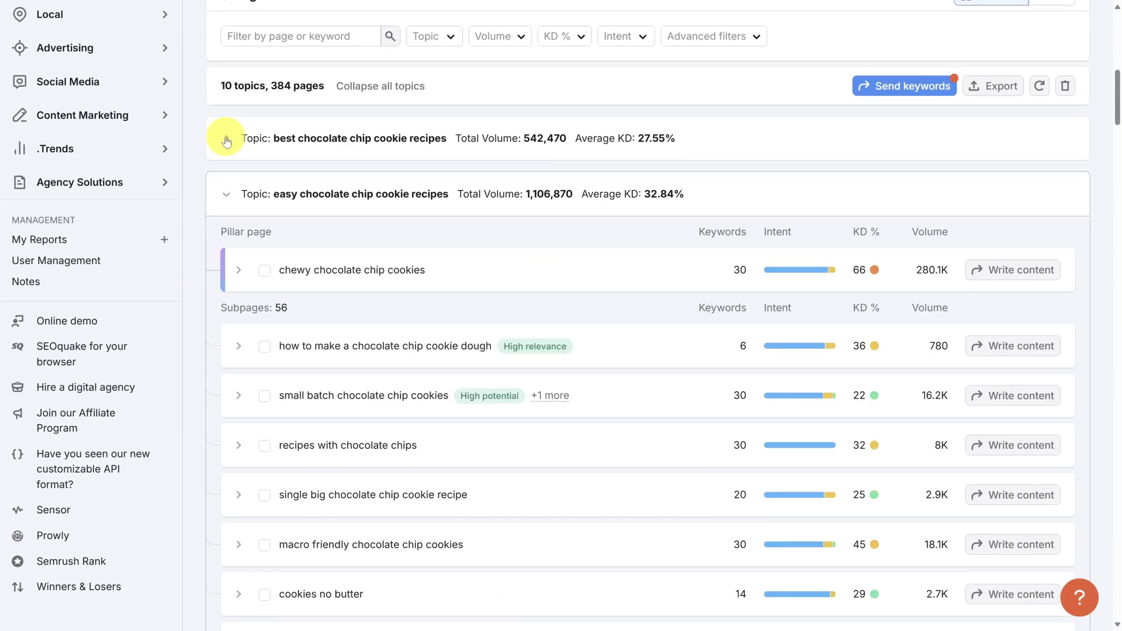
pyautogui.click(226, 197)
pyautogui.click(226, 250)
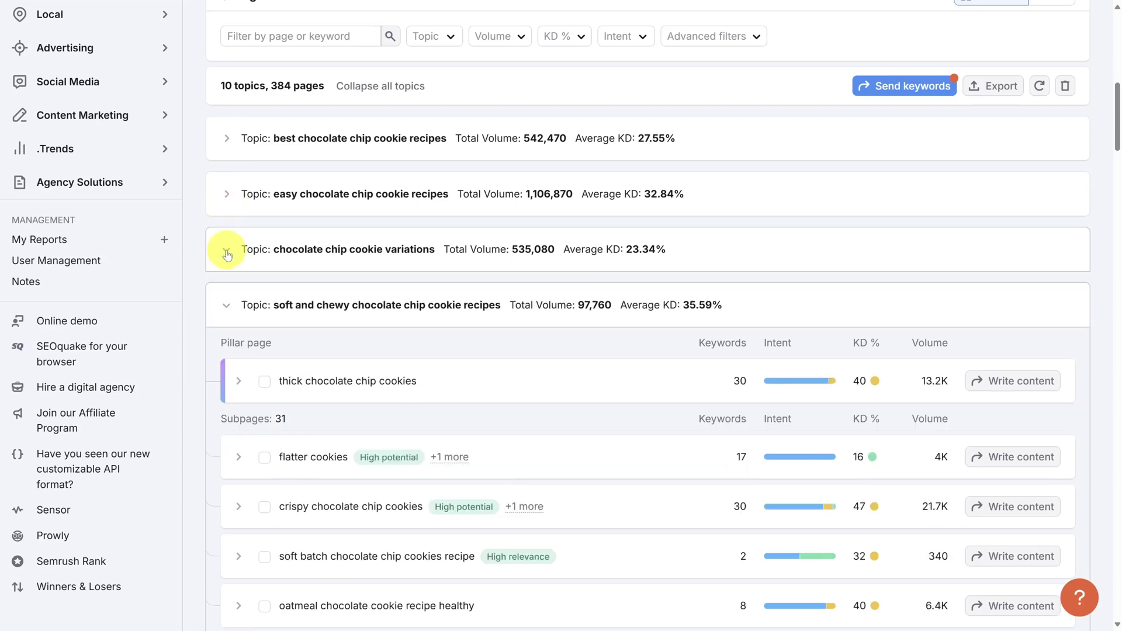
pyautogui.click(226, 307)
pyautogui.click(227, 362)
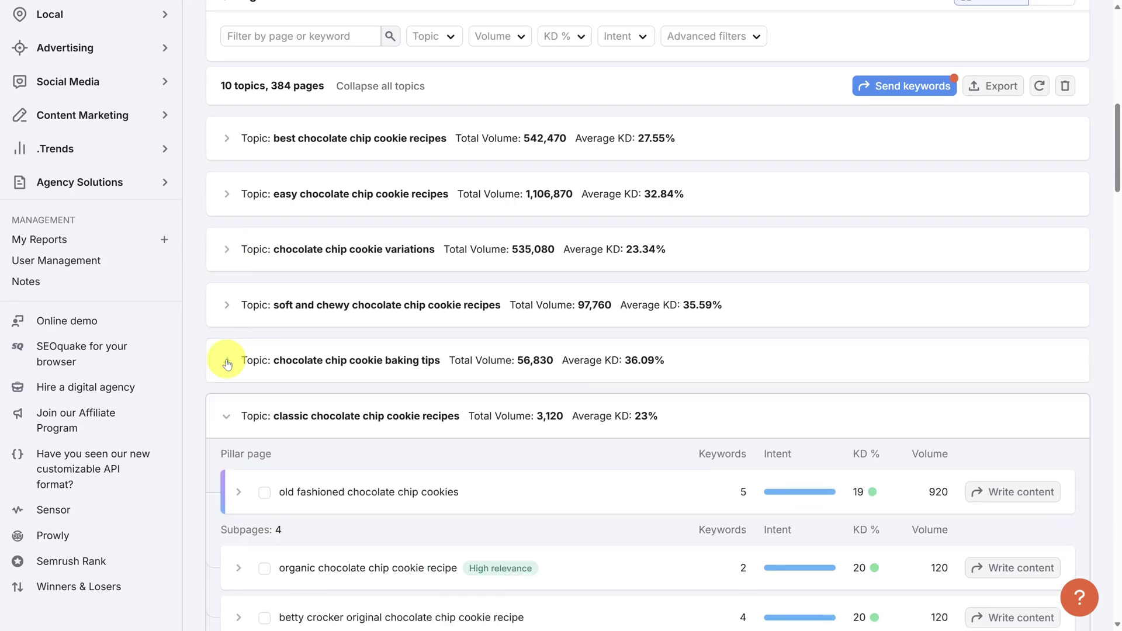
pyautogui.click(227, 418)
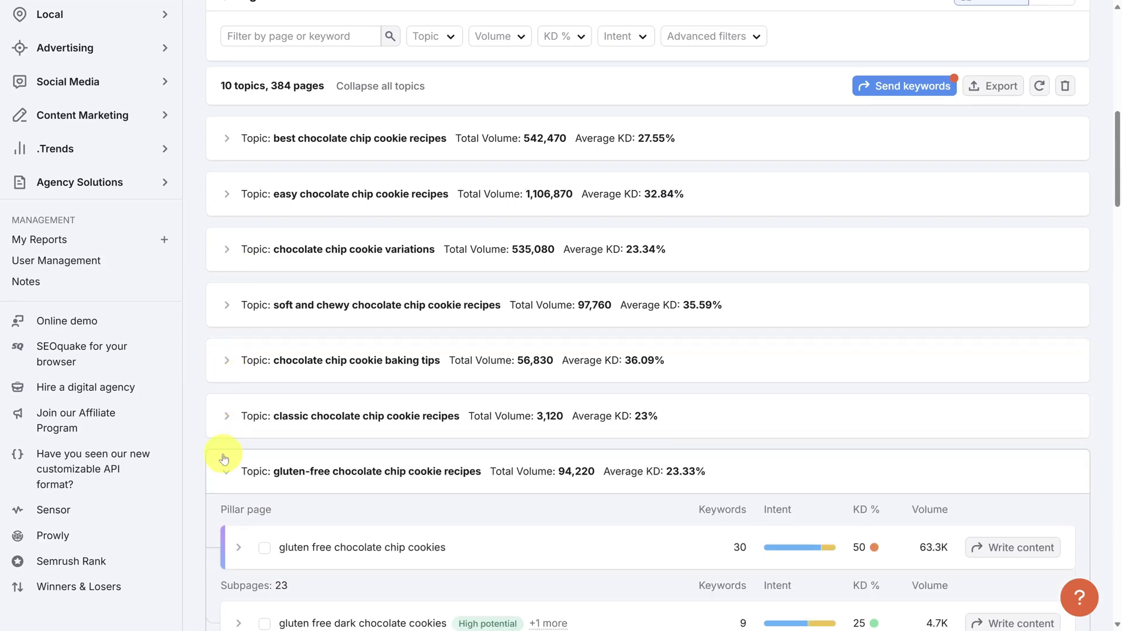
pyautogui.click(225, 470)
pyautogui.click(227, 528)
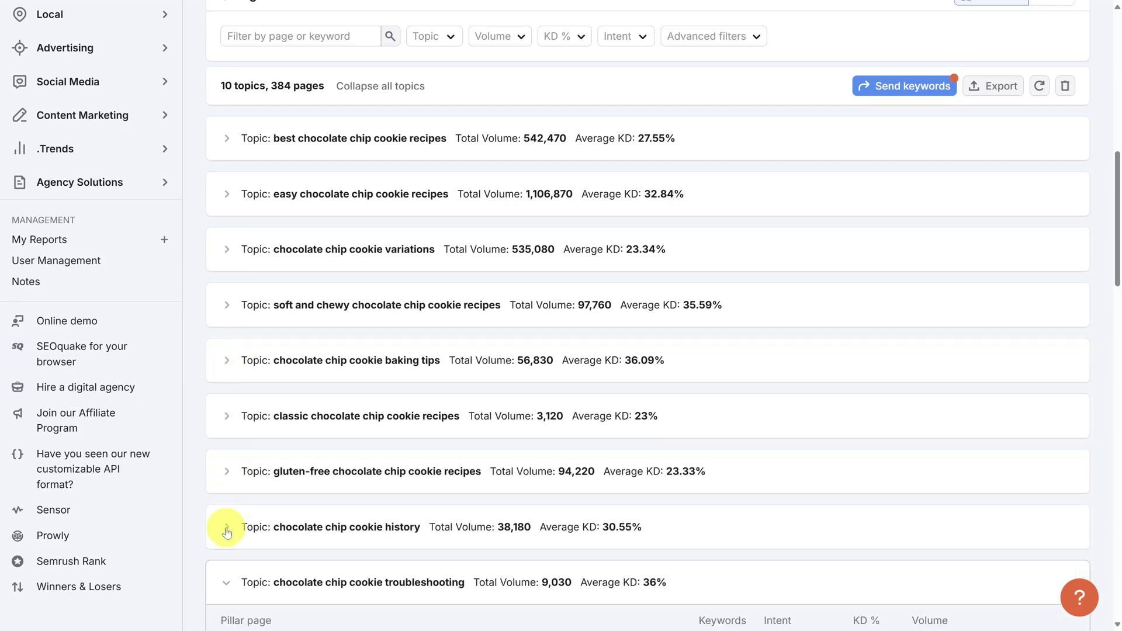
pyautogui.click(226, 582)
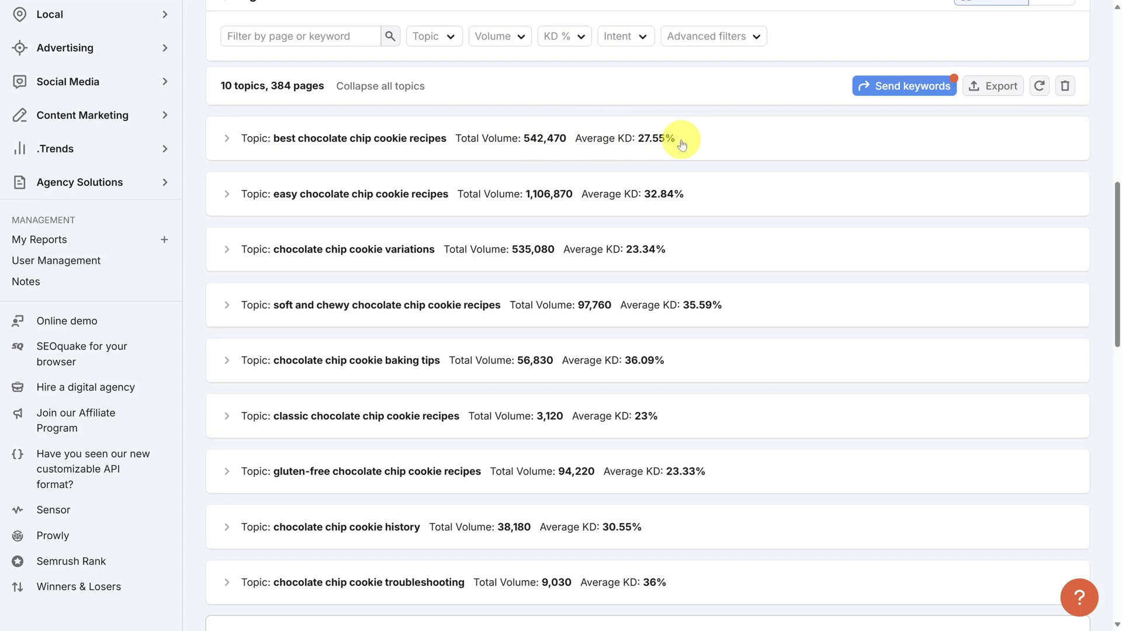
# Step: Expand best chocolate chip cookie recipes and get writing options for the pecans or walnuts page
pyautogui.click(227, 142)
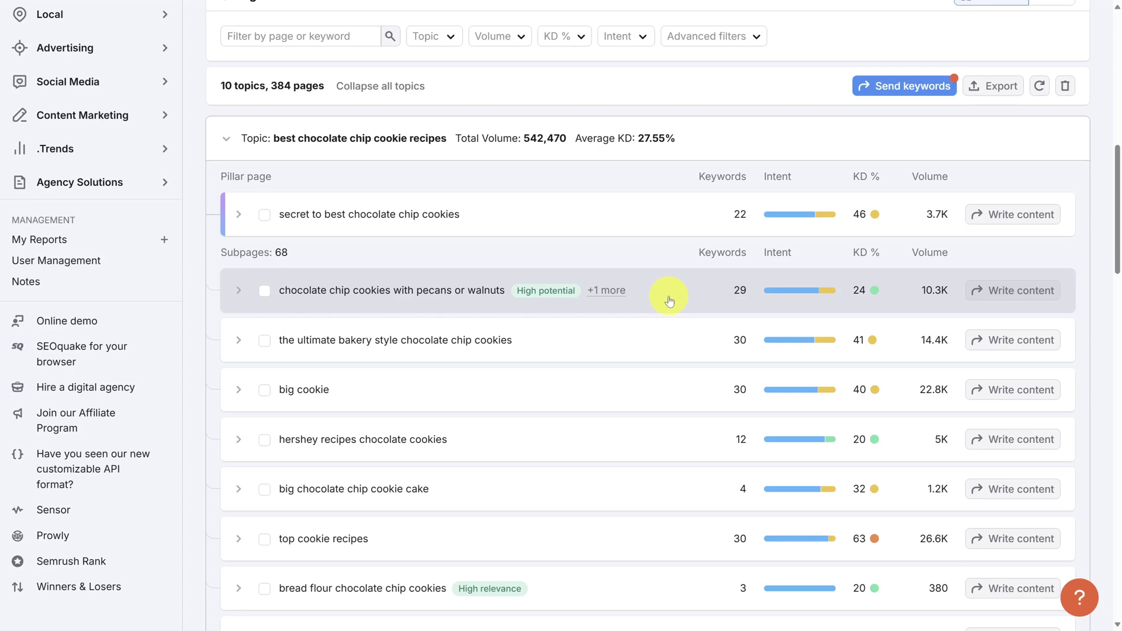
pyautogui.click(1019, 292)
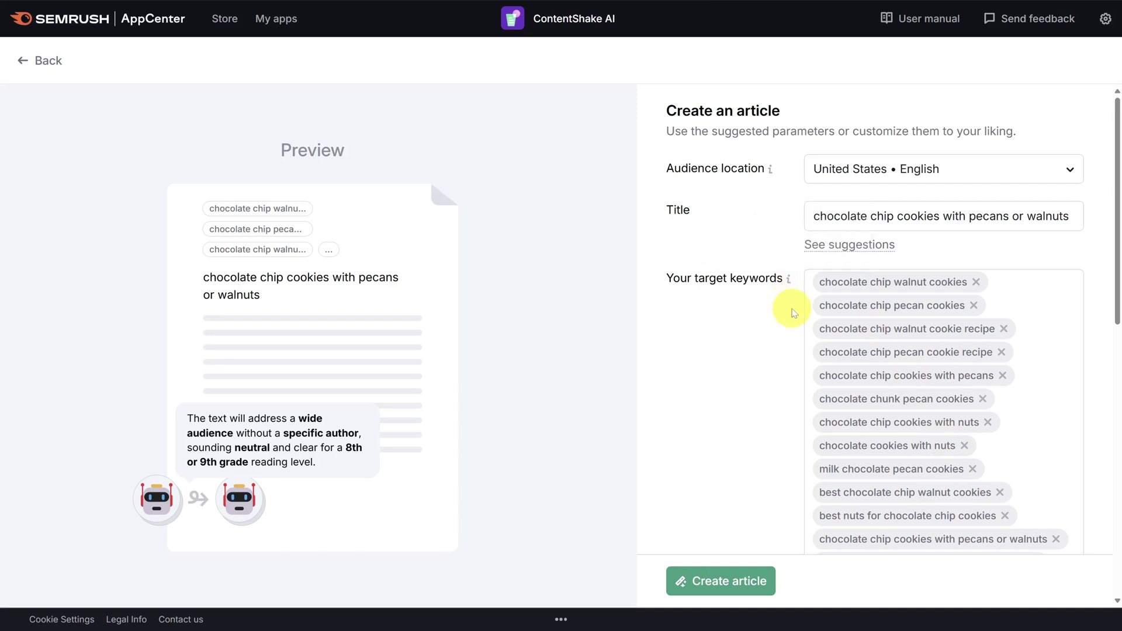
pyautogui.scroll(-1, 788, 310)
pyautogui.scroll(-2, 771, 304)
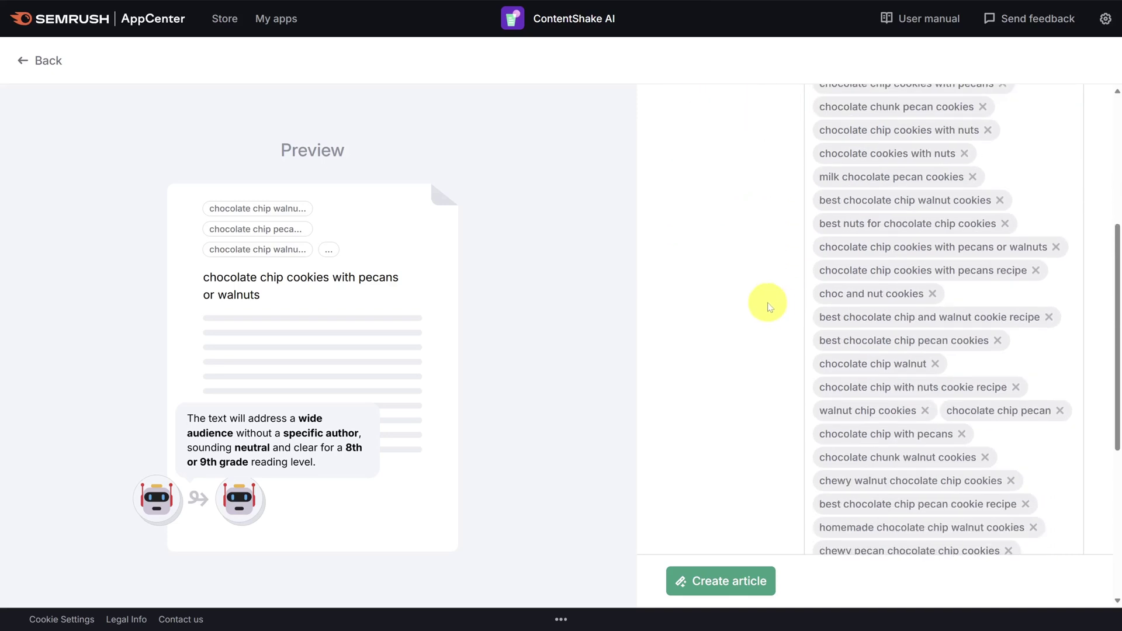
pyautogui.scroll(-2, 737, 290)
pyautogui.scroll(-2, 723, 263)
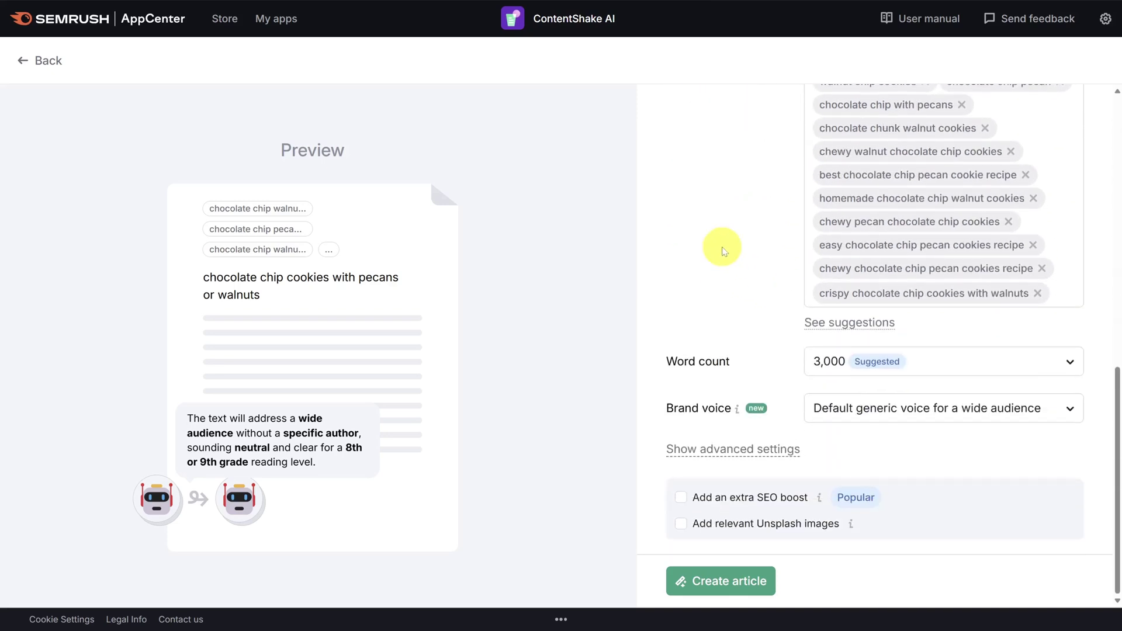
# Step: In advanced settings keep 3,000 words, set readability to Conversational language, and show brand voice choices
pyautogui.click(717, 449)
pyautogui.scroll(-1, 717, 451)
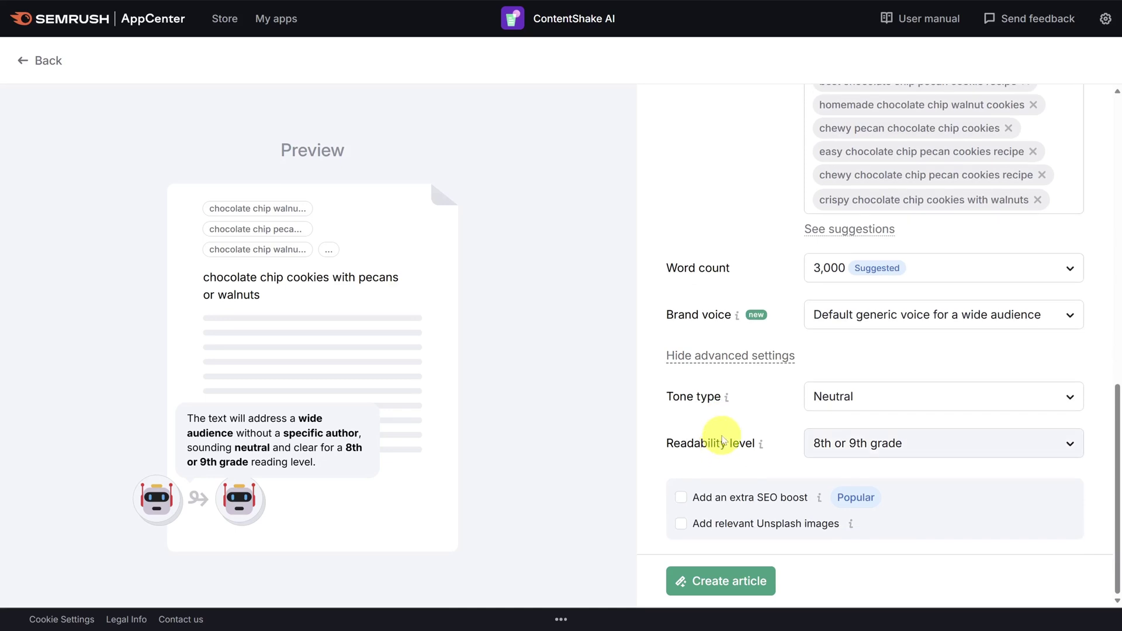
pyautogui.click(1008, 278)
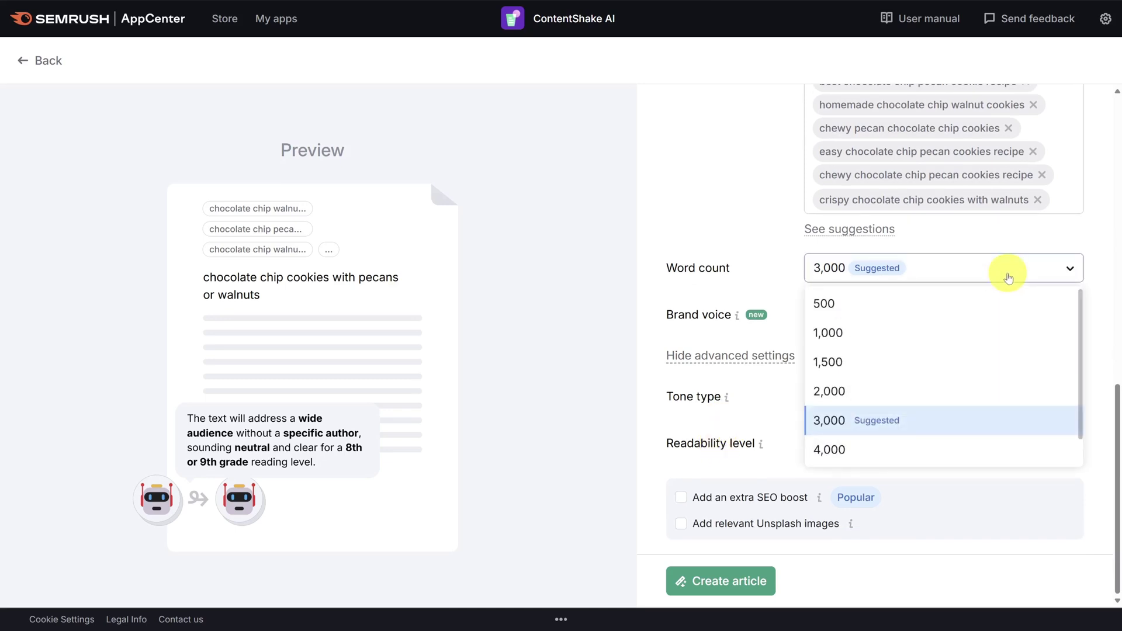
pyautogui.click(1008, 278)
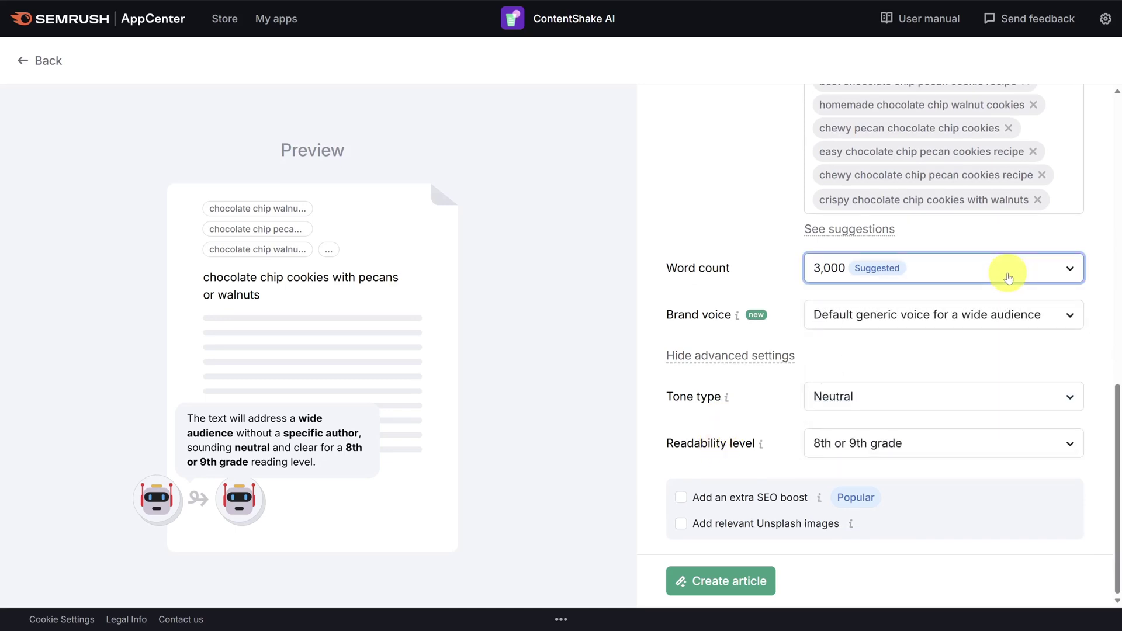
pyautogui.click(983, 398)
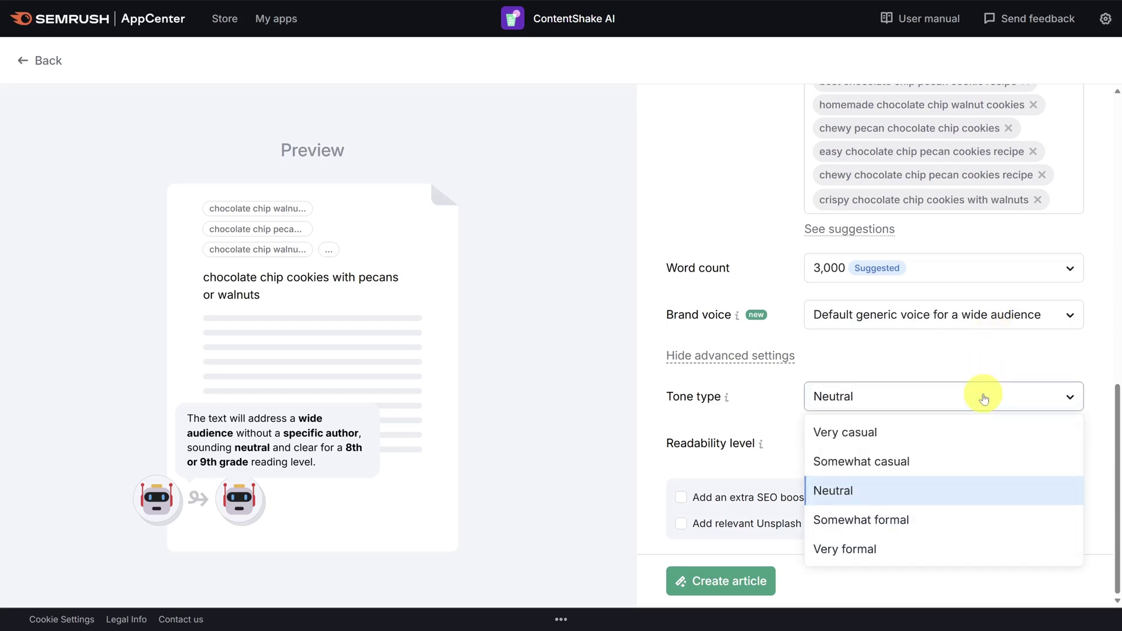
pyautogui.click(984, 398)
pyautogui.click(978, 443)
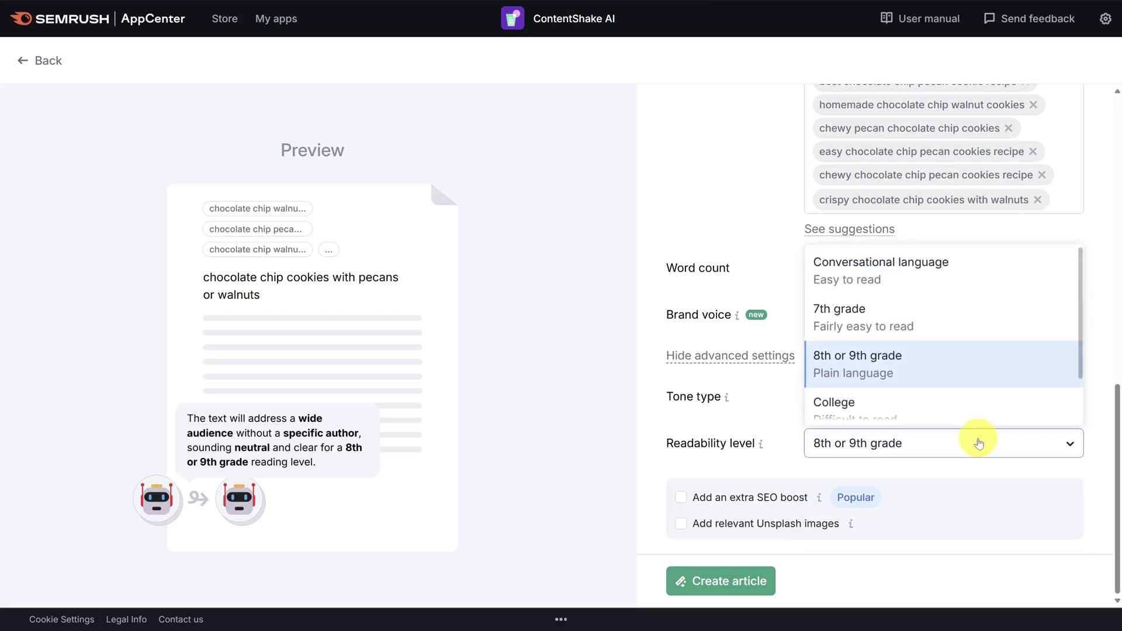
pyautogui.click(947, 277)
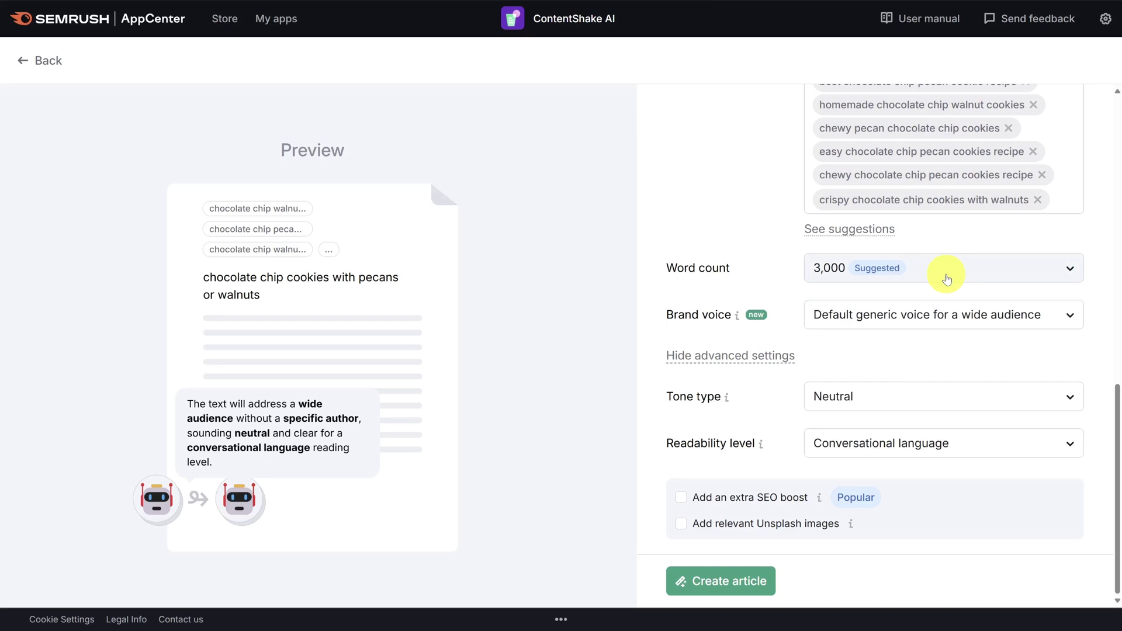
pyautogui.click(955, 315)
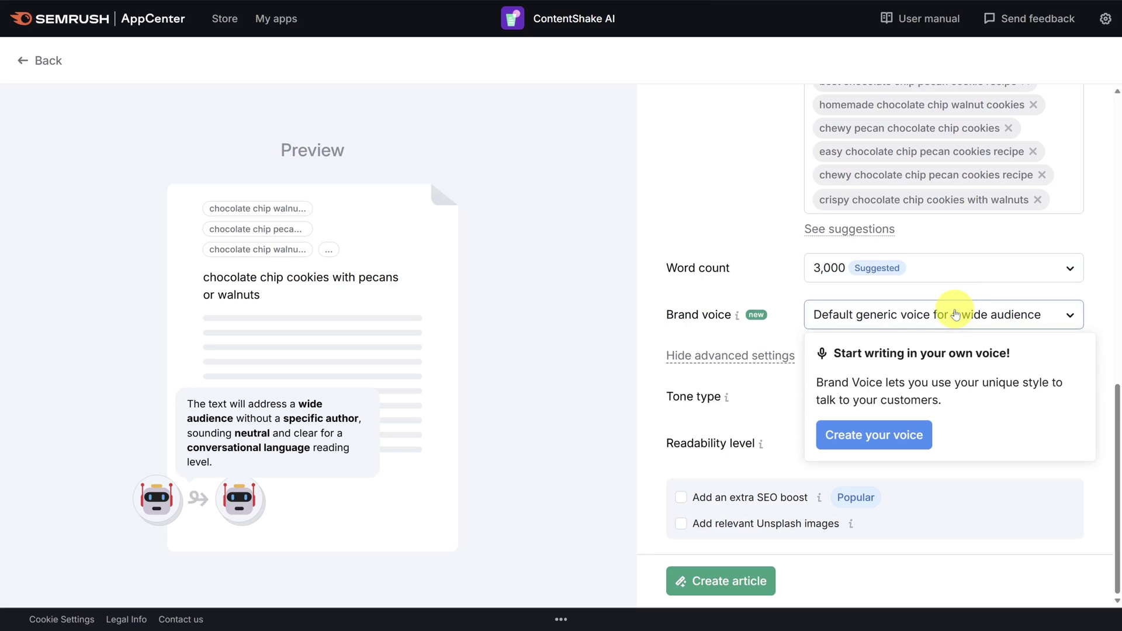
# Step: Paste the grandma's-cookies sample and generate The Artful Narrator Voice brand voice
pyautogui.click(912, 435)
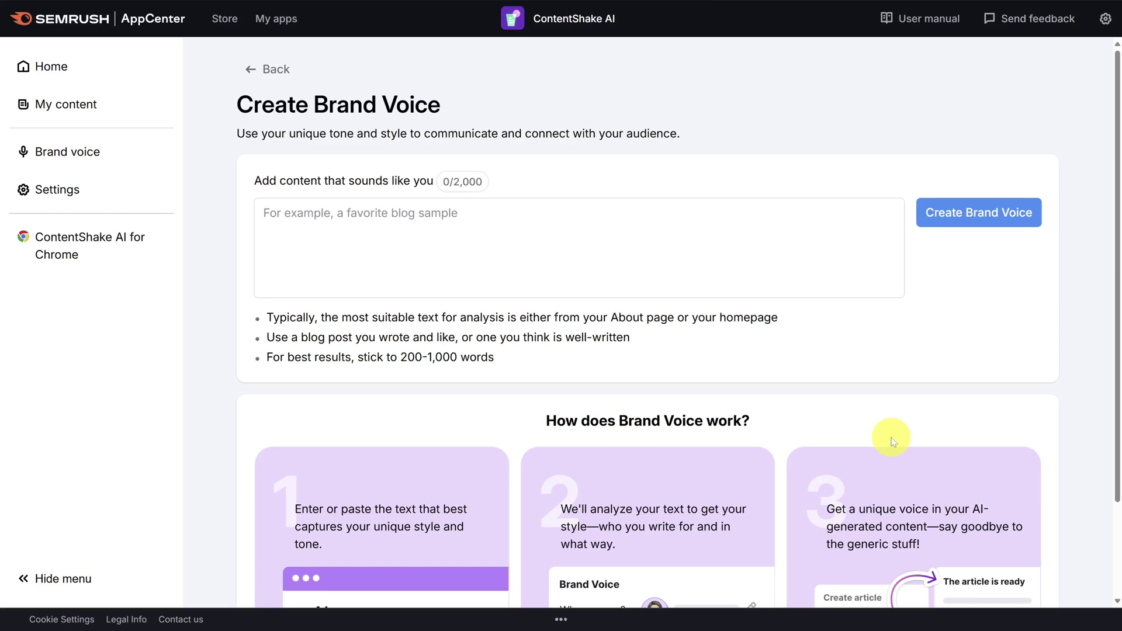
pyautogui.click(649, 231)
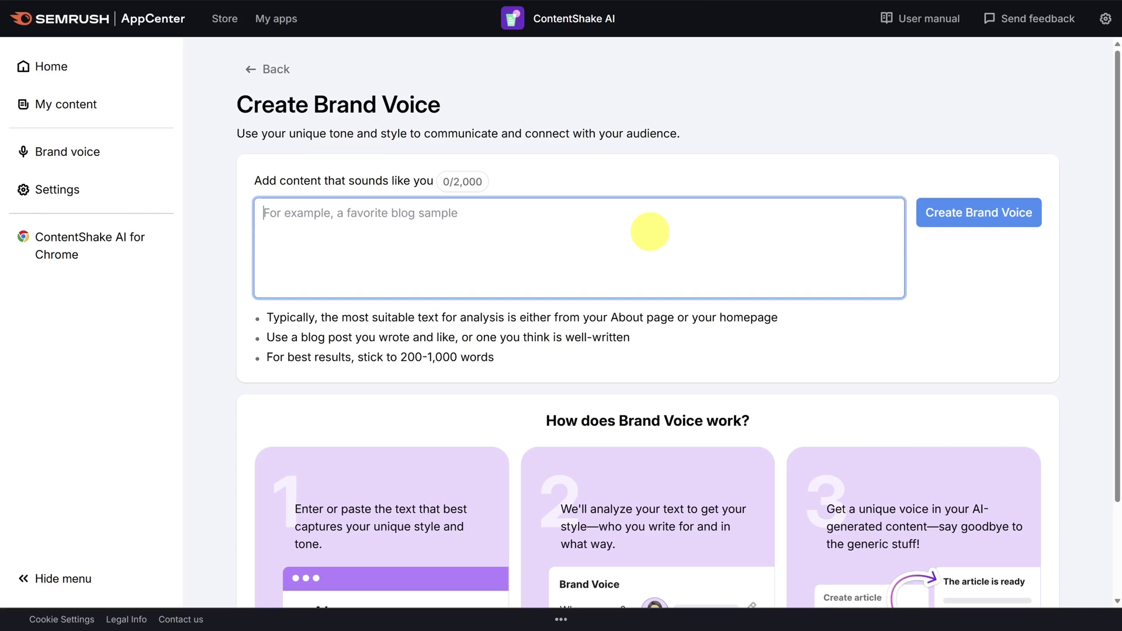
pyautogui.hotkey('ctrl', 'v')
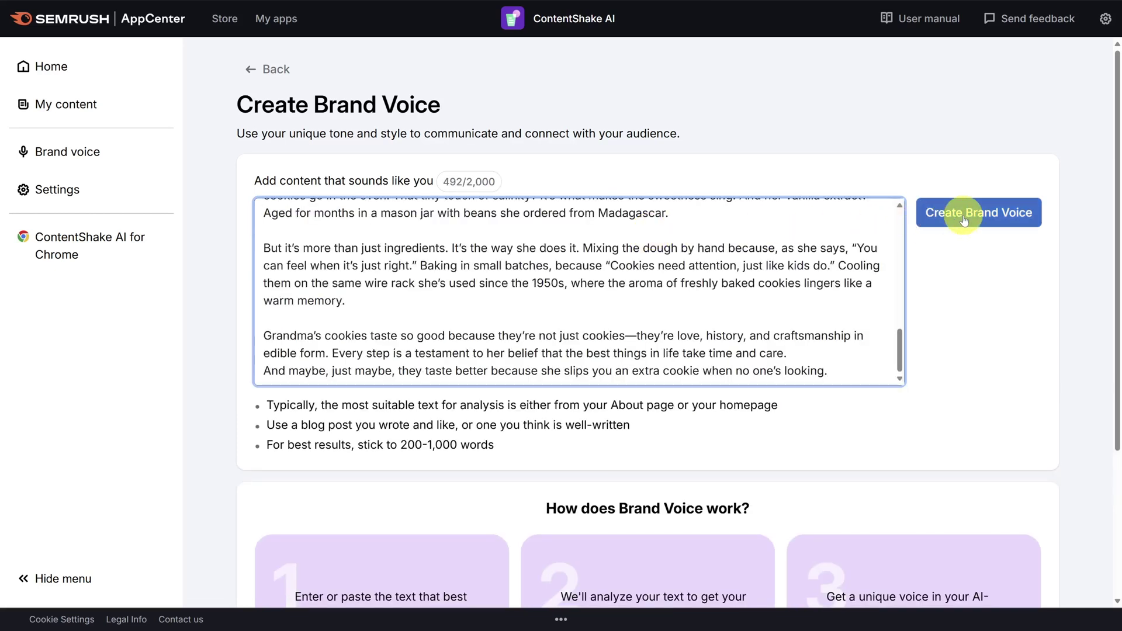
pyautogui.click(964, 215)
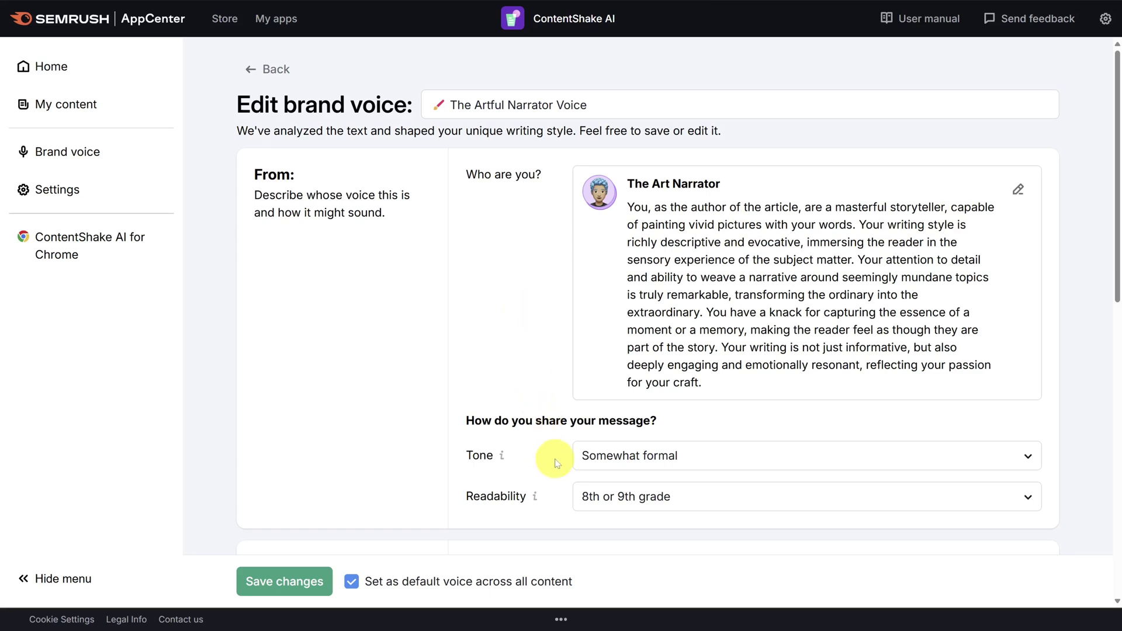
# Step: Set the voice to conversational readability for a wide audience and save with regenerated samples
pyautogui.click(596, 496)
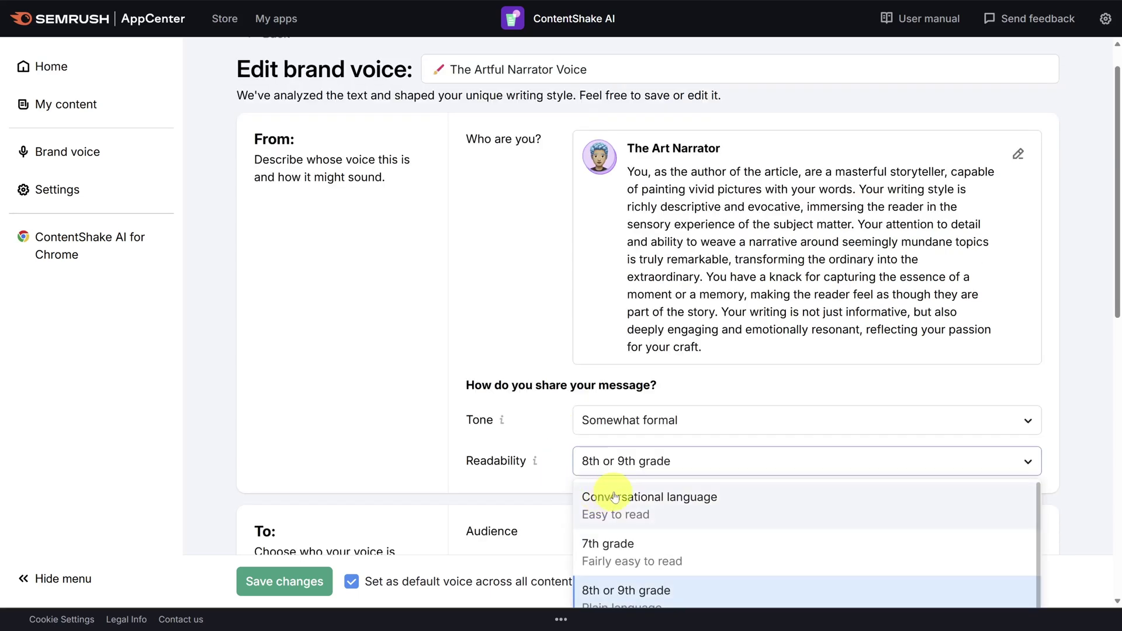
pyautogui.click(654, 505)
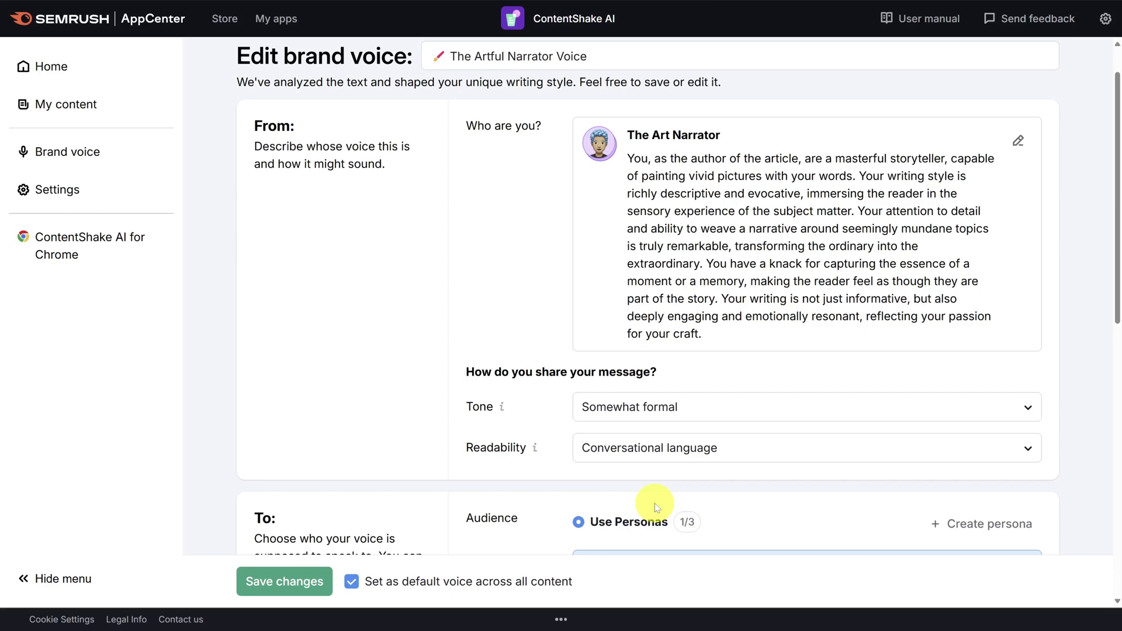
pyautogui.scroll(-1, 649, 508)
pyautogui.scroll(-2, 532, 468)
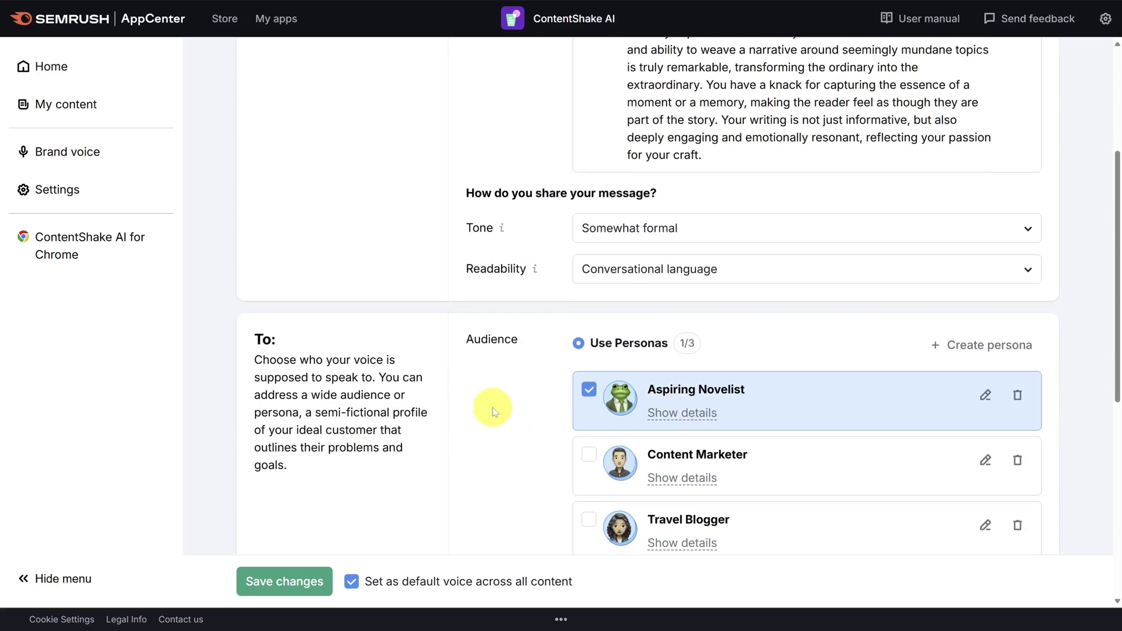
pyautogui.scroll(-1, 494, 406)
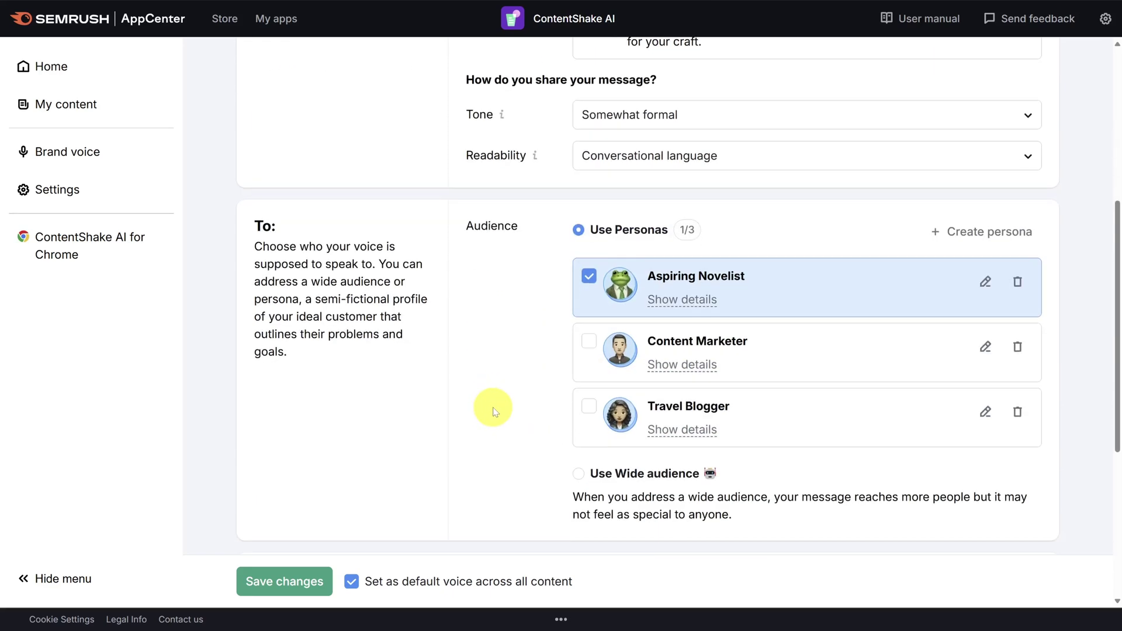
pyautogui.click(690, 308)
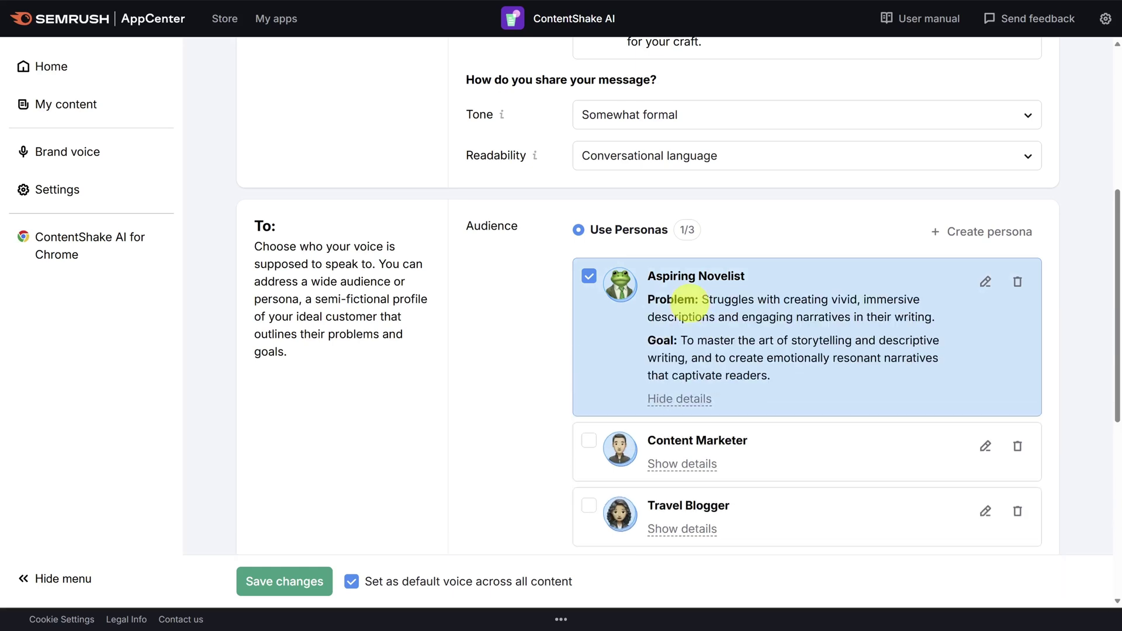
pyautogui.scroll(-1, 686, 302)
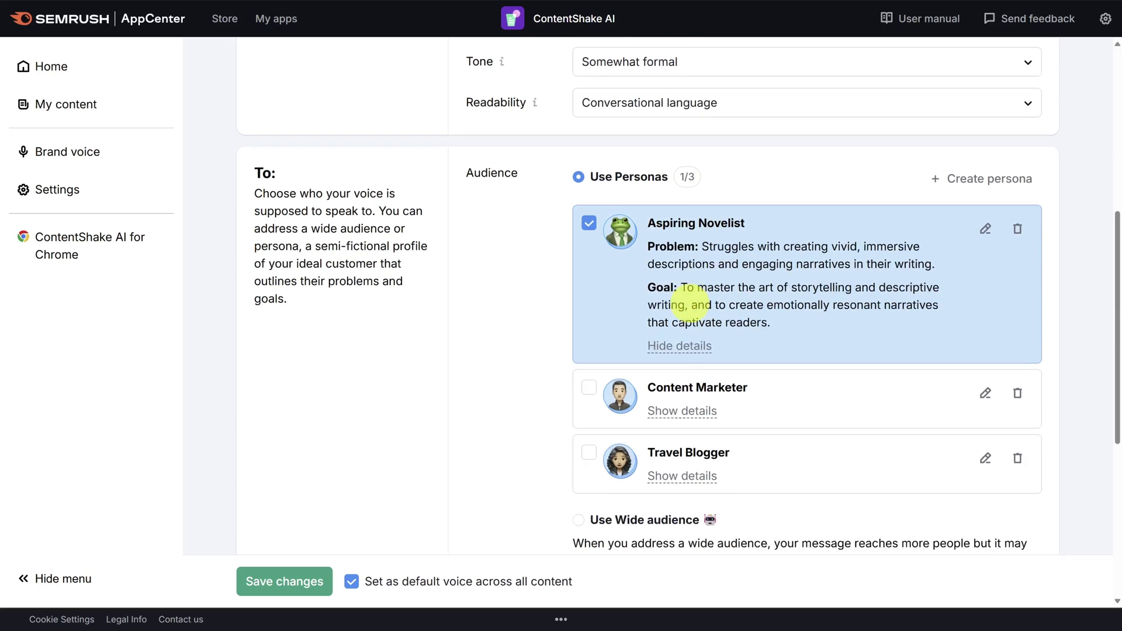
pyautogui.scroll(-2, 675, 317)
pyautogui.click(579, 342)
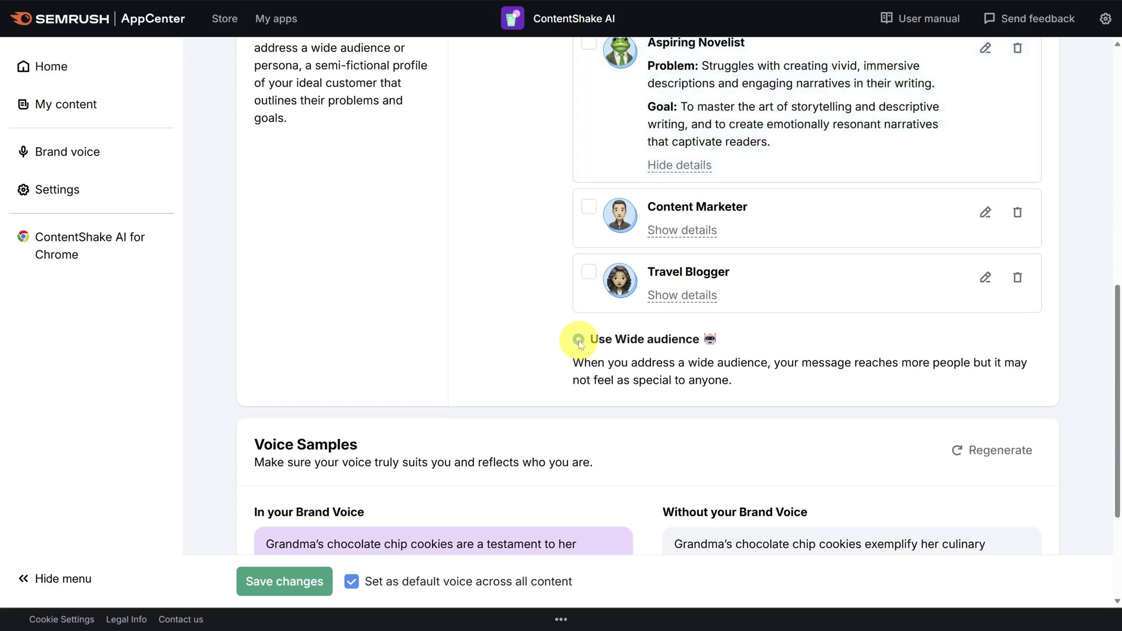
pyautogui.scroll(-1, 614, 340)
pyautogui.scroll(-1, 644, 341)
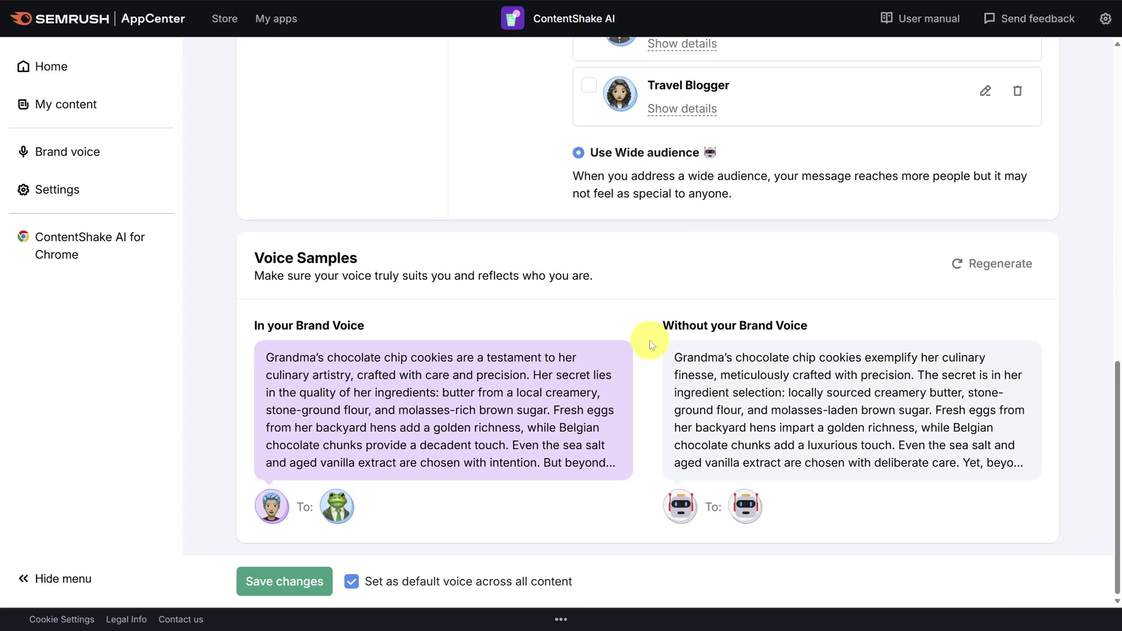
pyautogui.click(985, 270)
pyautogui.click(515, 355)
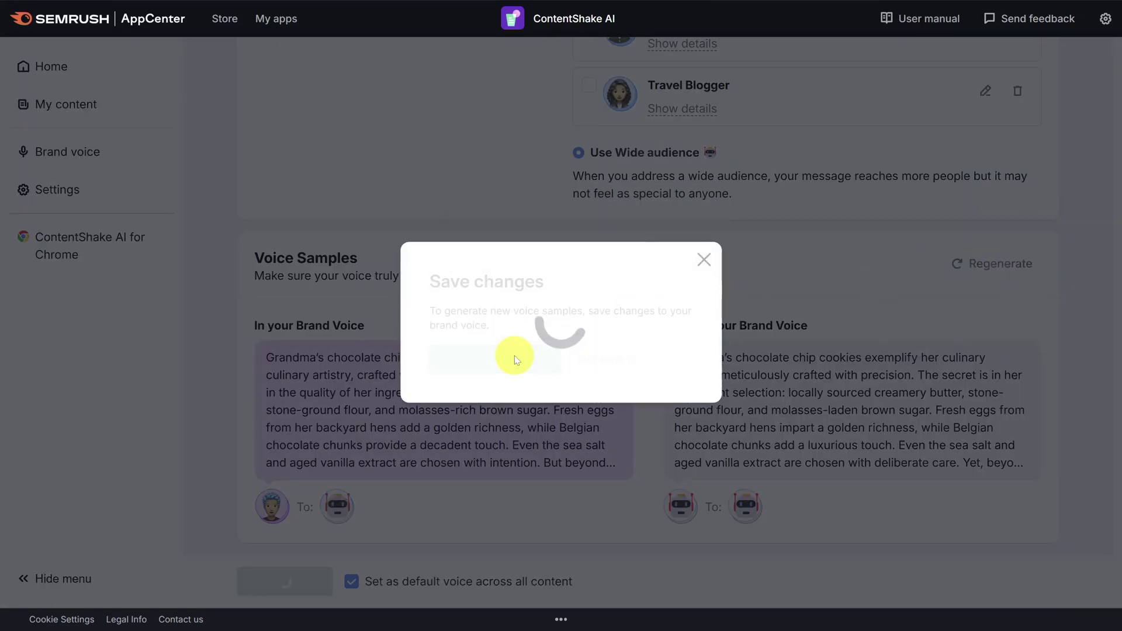
pyautogui.scroll(-1, 515, 355)
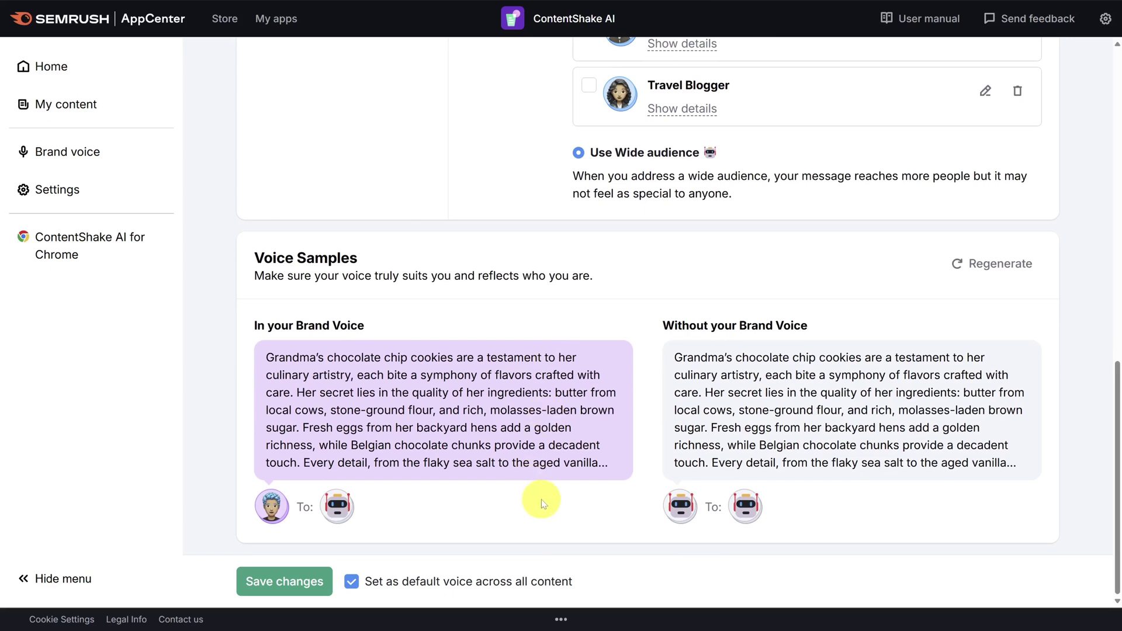
pyautogui.scroll(2, 541, 499)
pyautogui.scroll(2, 538, 501)
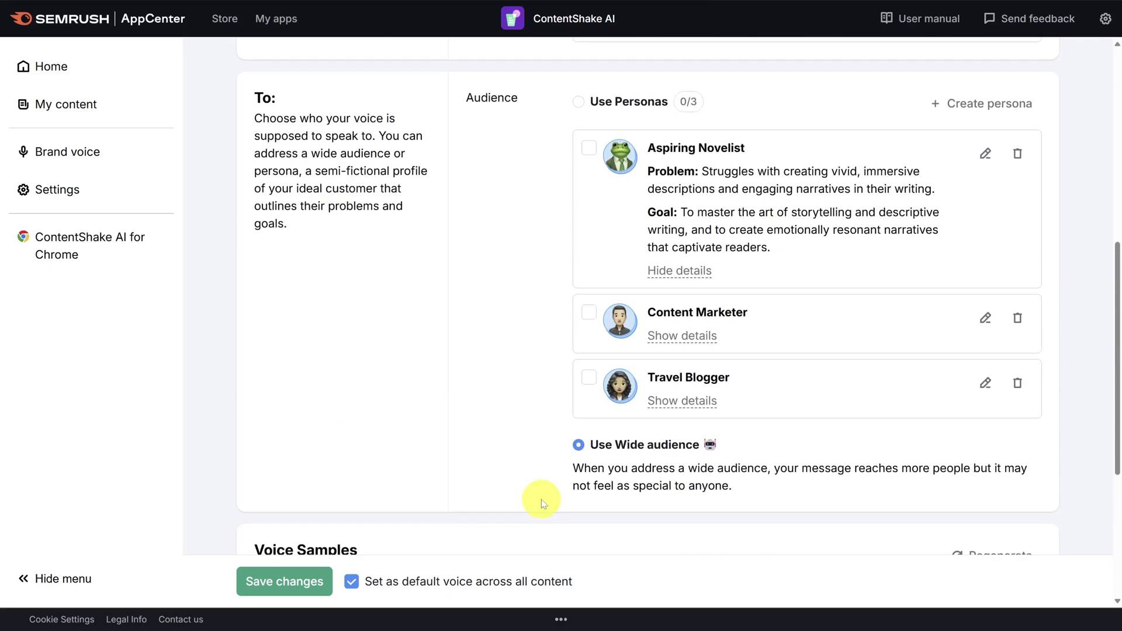
# Step: Retarget the voice to the Aspiring Novelist persona, save and regenerate samples, and return to the voices list
pyautogui.click(588, 148)
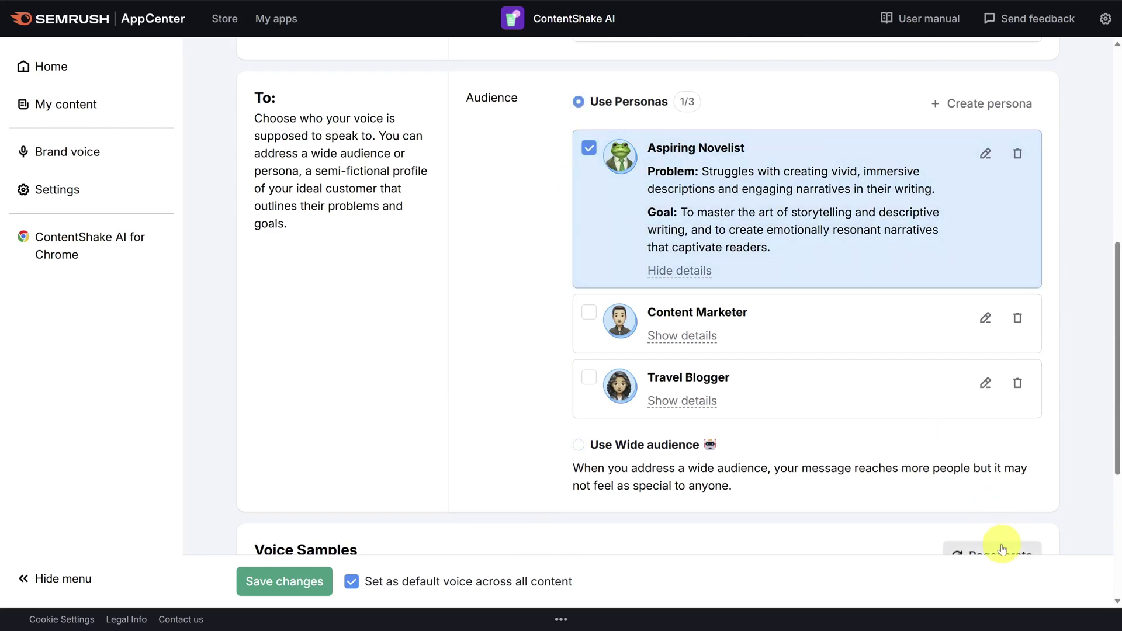
pyautogui.scroll(-3, 964, 417)
pyautogui.click(965, 262)
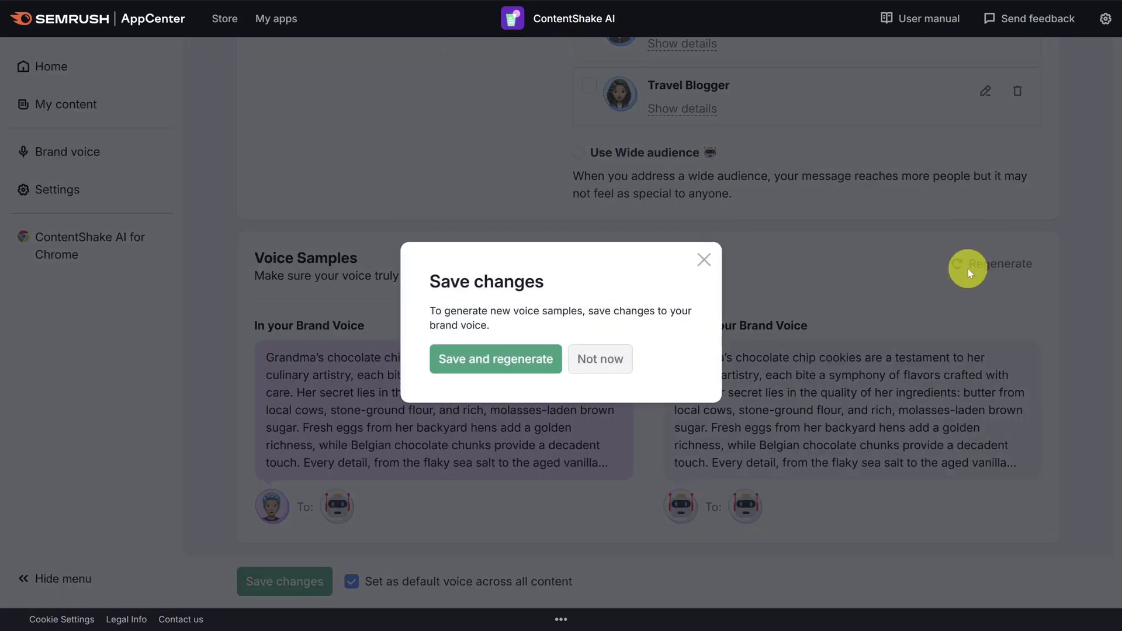
pyautogui.click(493, 359)
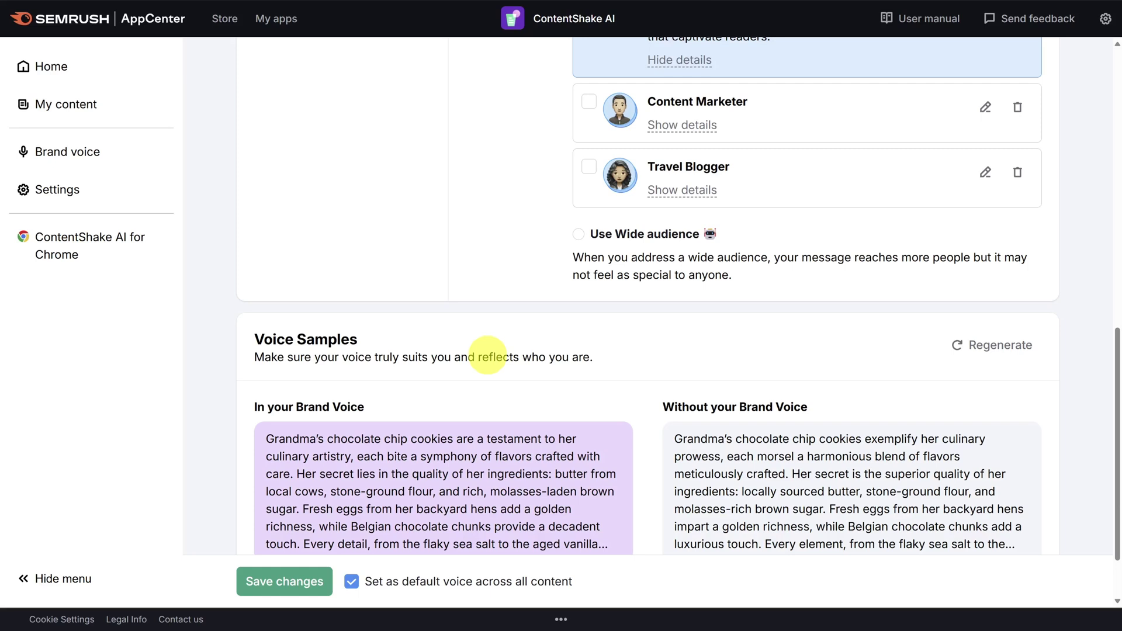
pyautogui.click(289, 581)
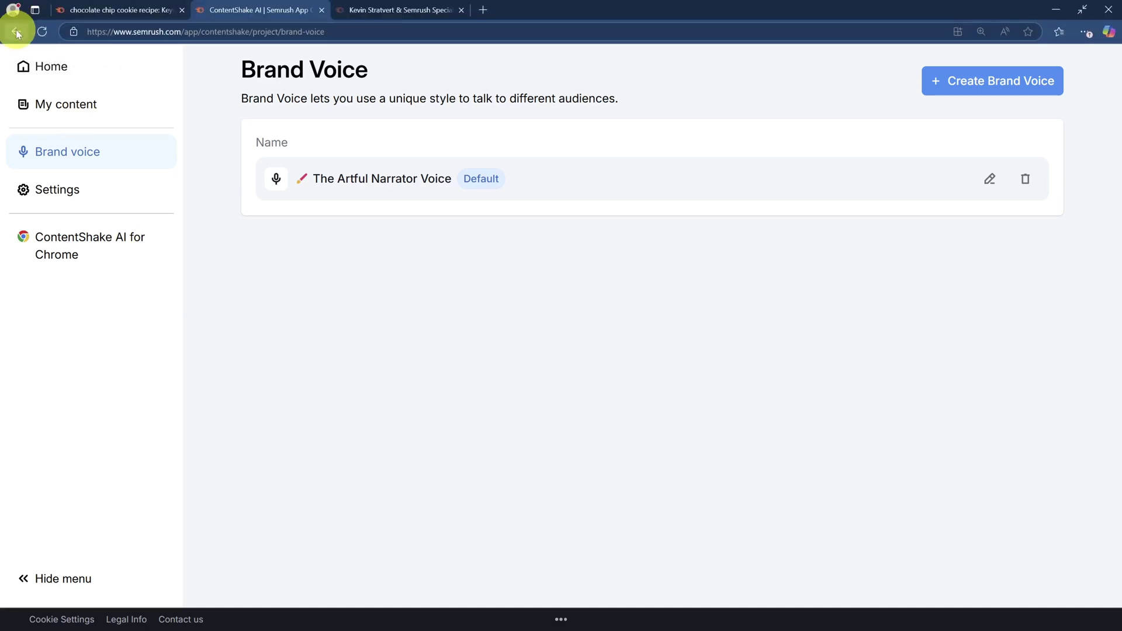
# Step: Return to the article creation page and reveal its advanced settings
pyautogui.rightClick(16, 30)
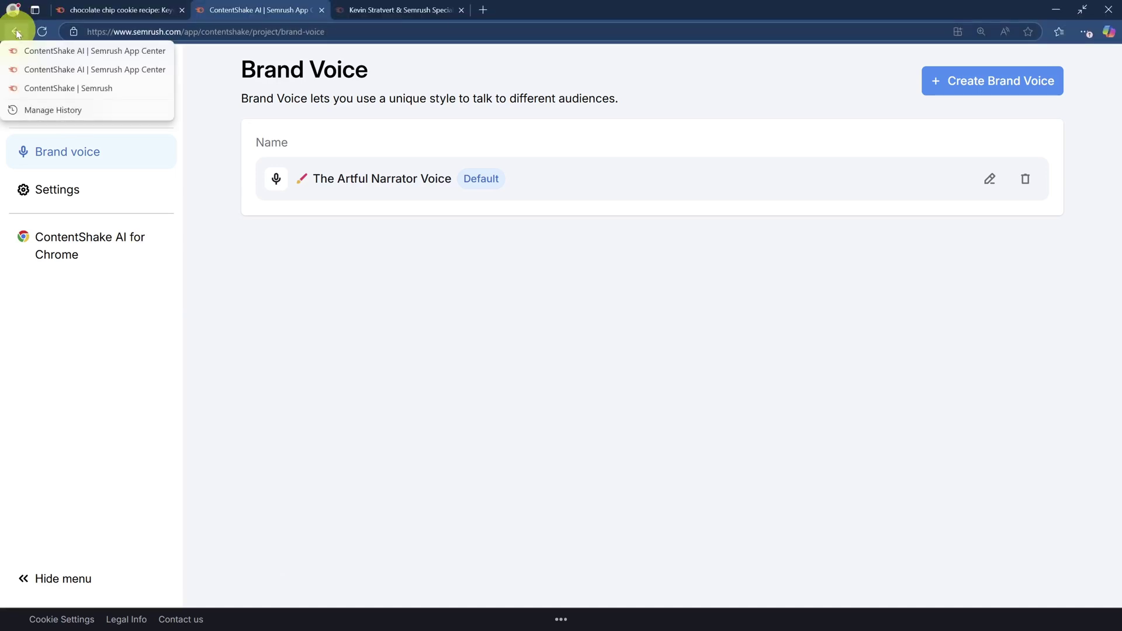
pyautogui.click(34, 69)
pyautogui.scroll(-2, 719, 401)
pyautogui.scroll(-5, 718, 401)
pyautogui.scroll(-5, 718, 371)
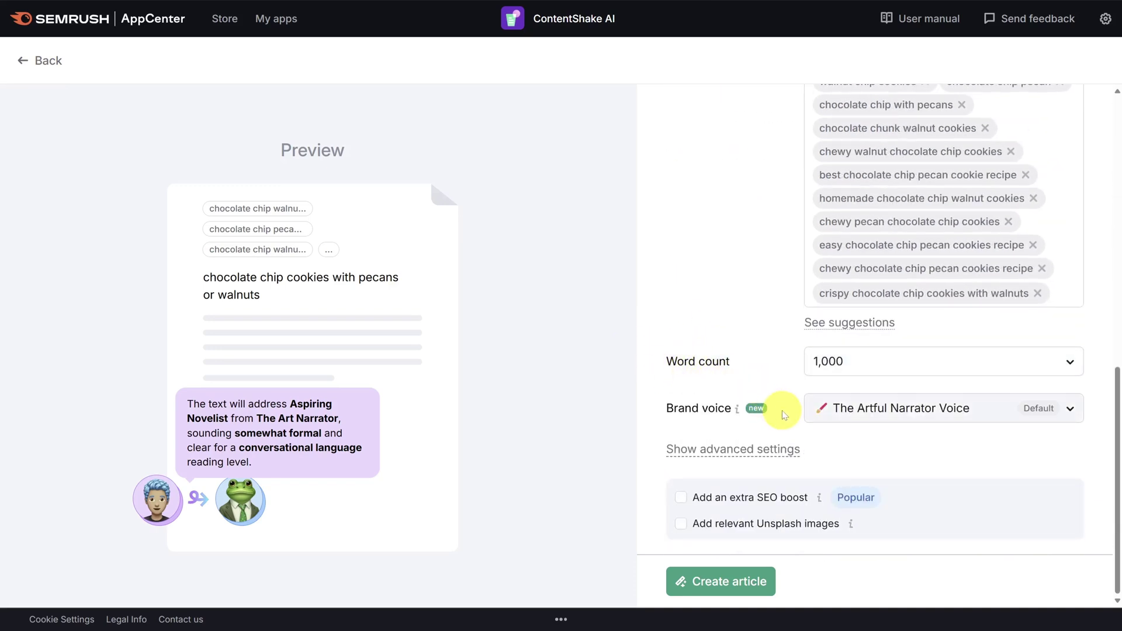
pyautogui.click(746, 451)
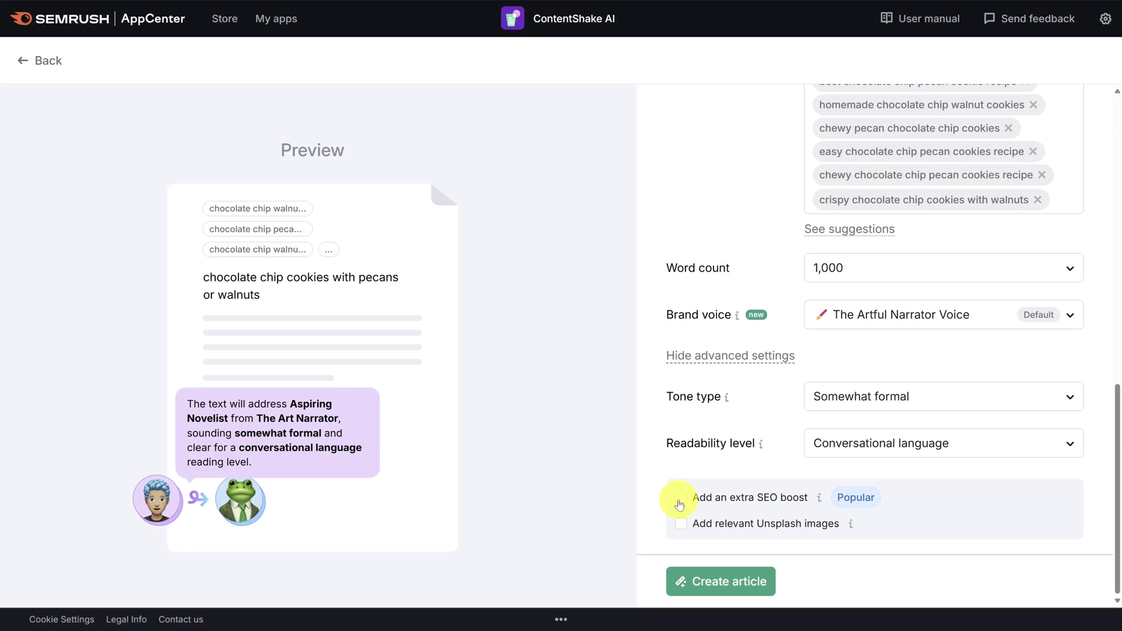
# Step: Enable SEO boost and Unsplash images, then generate the cookie article
pyautogui.click(678, 505)
pyautogui.click(681, 525)
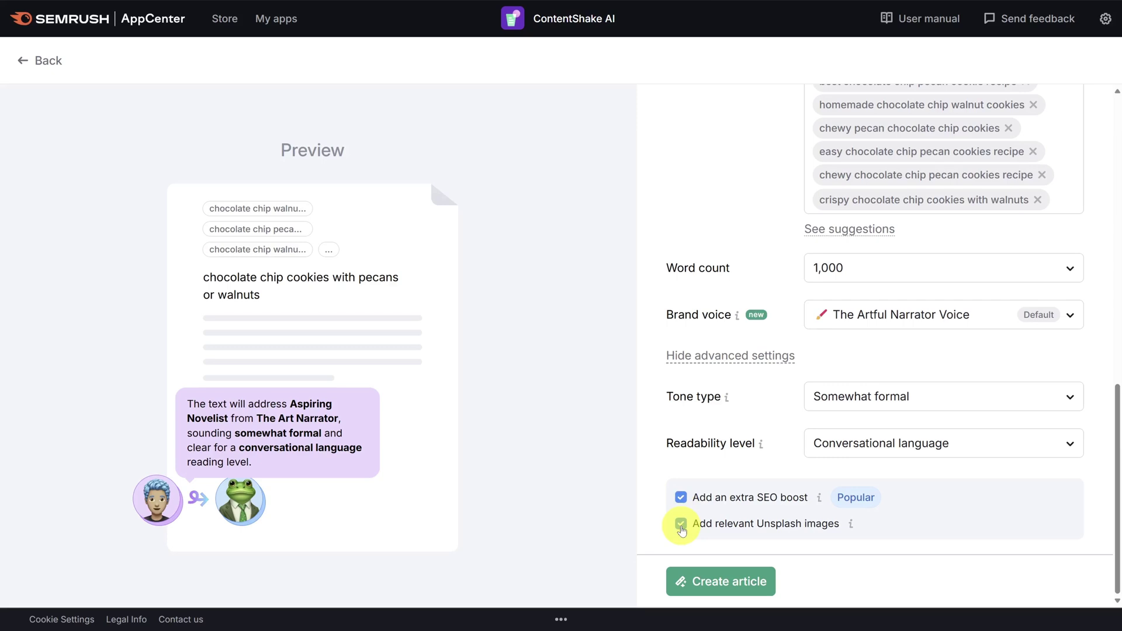
pyautogui.click(721, 580)
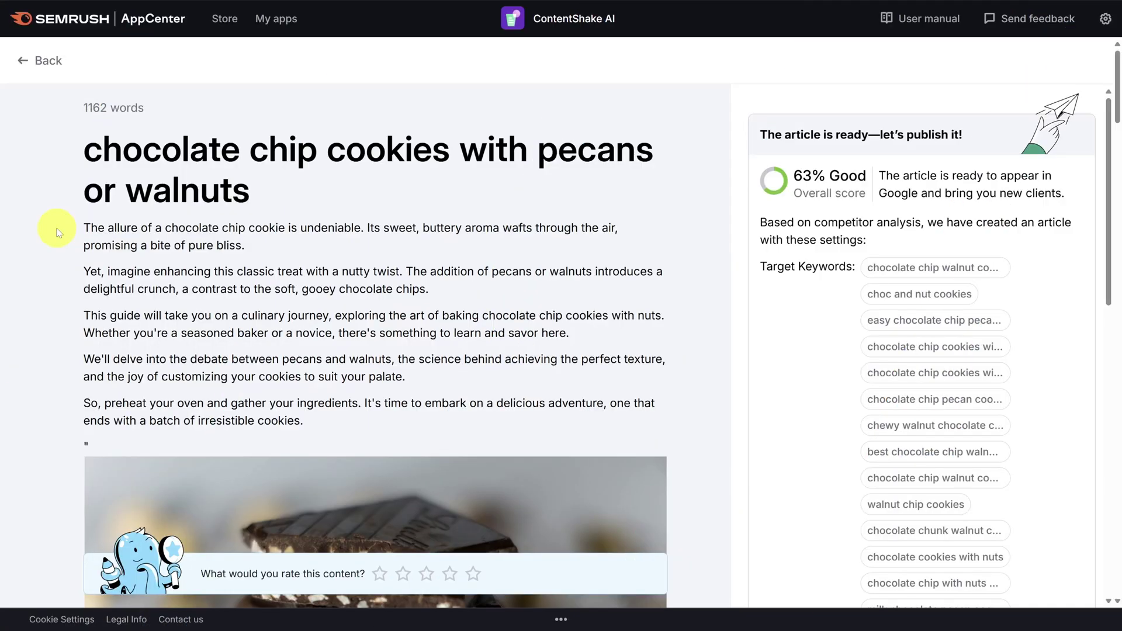
pyautogui.scroll(-1, 57, 232)
pyautogui.scroll(-3, 57, 233)
pyautogui.scroll(-5, 56, 232)
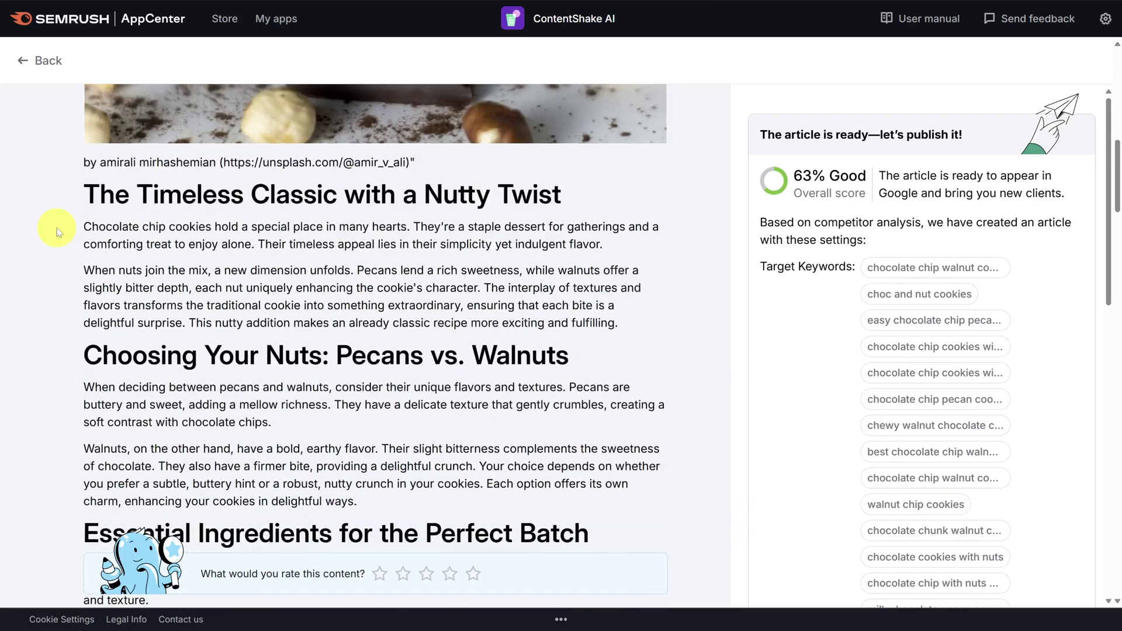
pyautogui.scroll(-3, 57, 232)
pyautogui.scroll(-2, 57, 233)
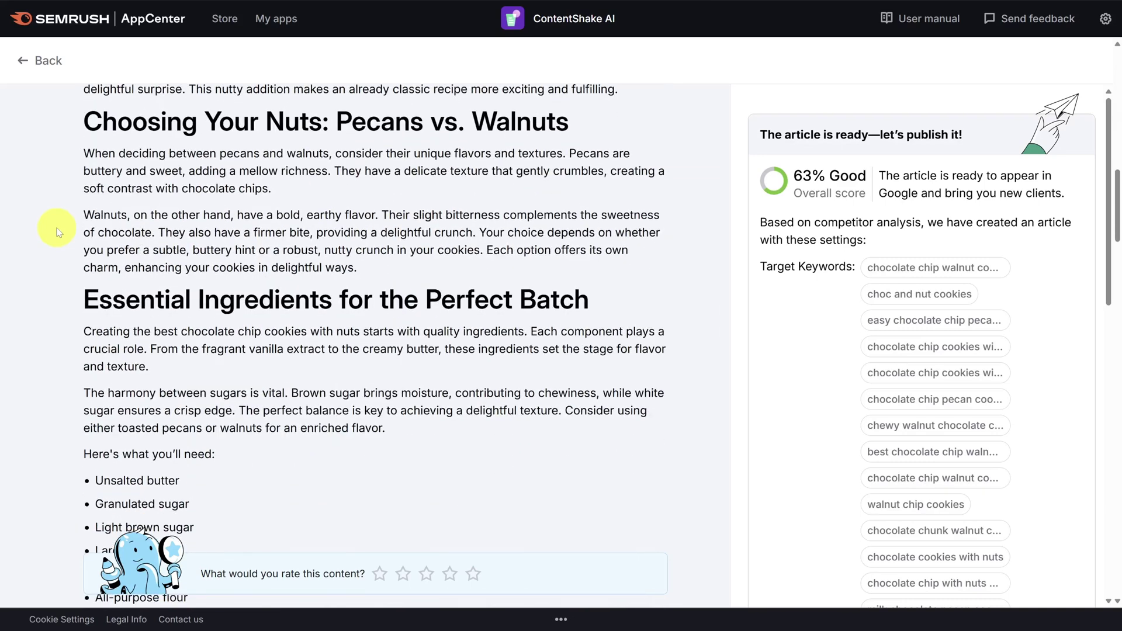
pyautogui.scroll(-2, 797, 403)
pyautogui.scroll(-3, 797, 394)
pyautogui.scroll(-3, 799, 386)
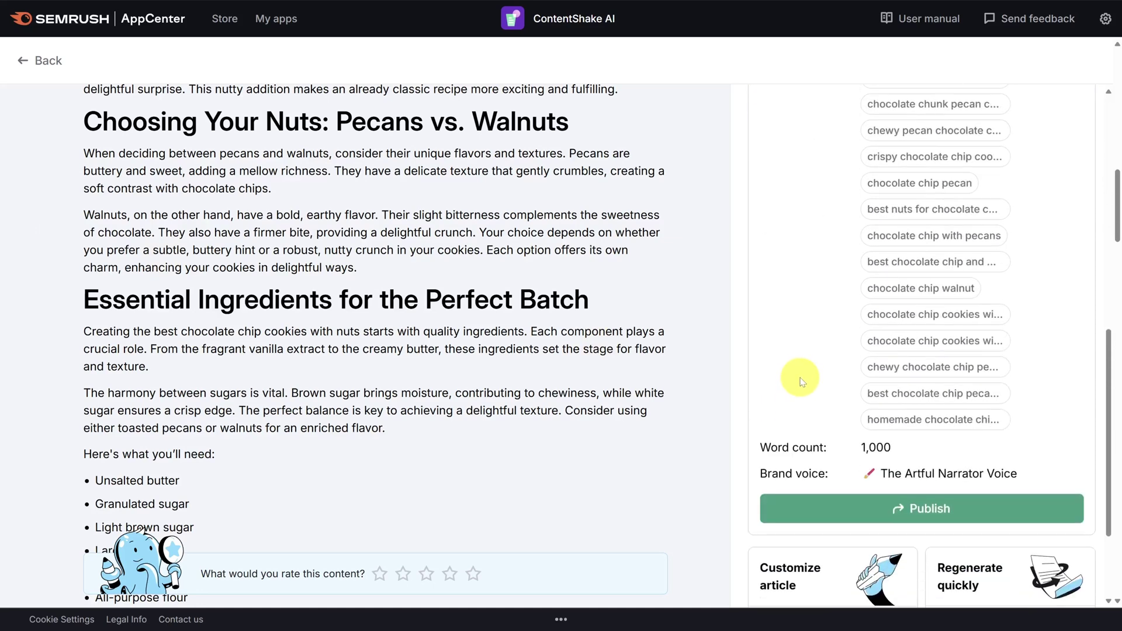
pyautogui.scroll(-3, 802, 389)
pyautogui.scroll(-3, 802, 393)
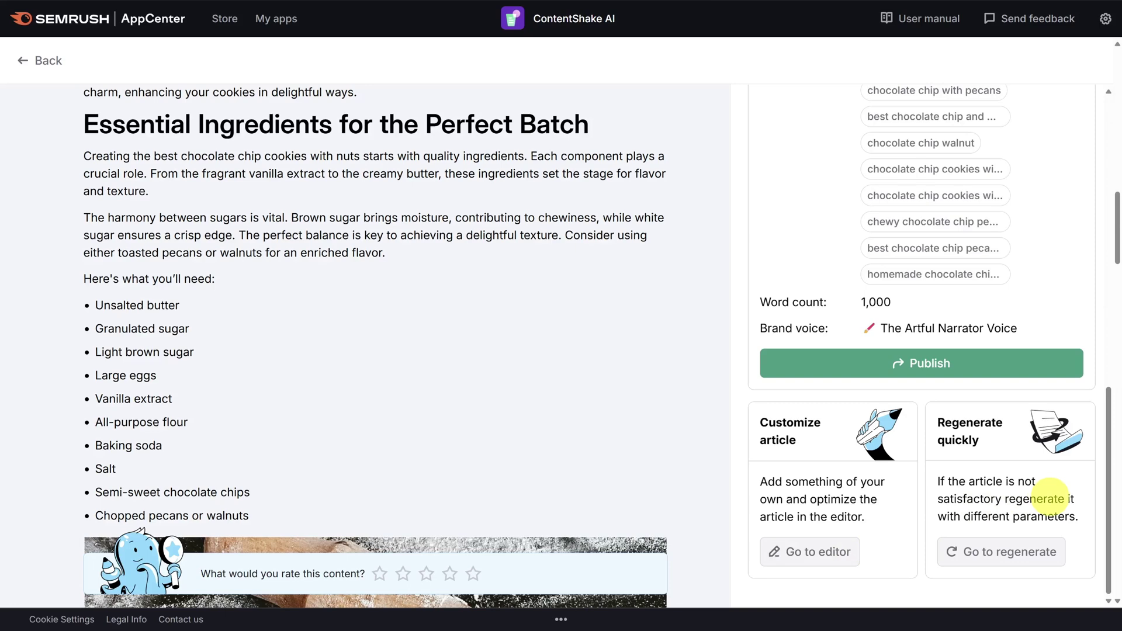
# Step: Review the generated article's publish and share options
pyautogui.click(932, 366)
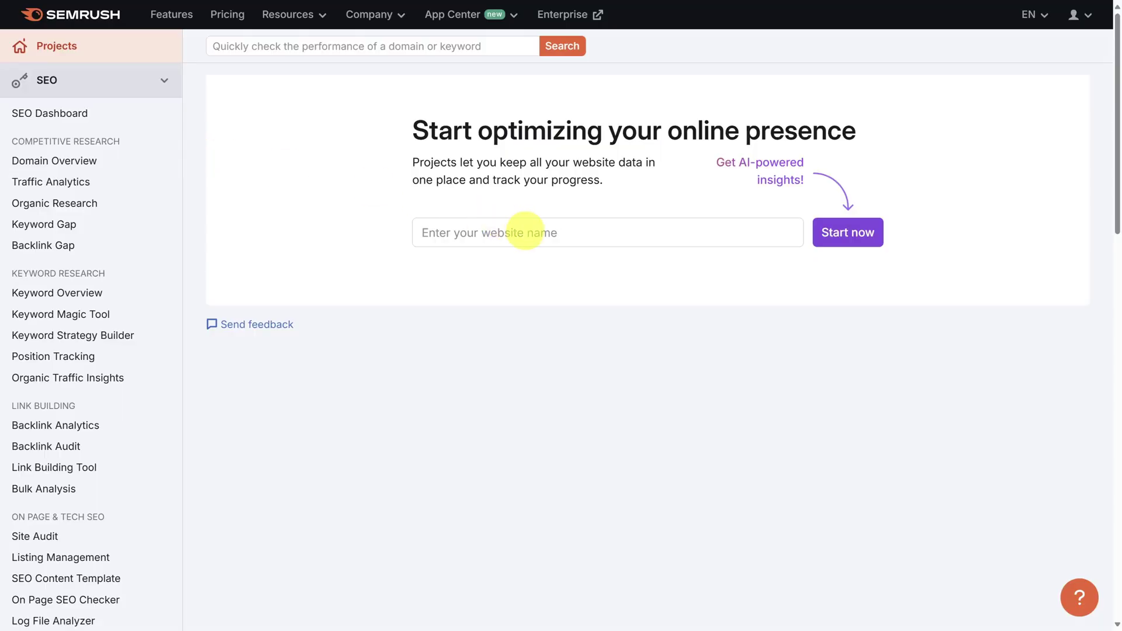
# Step: Create the kevincookiecompany.com project and expand all Copilot recommendations
pyautogui.click(524, 229)
pyautogui.write('kevincooki')
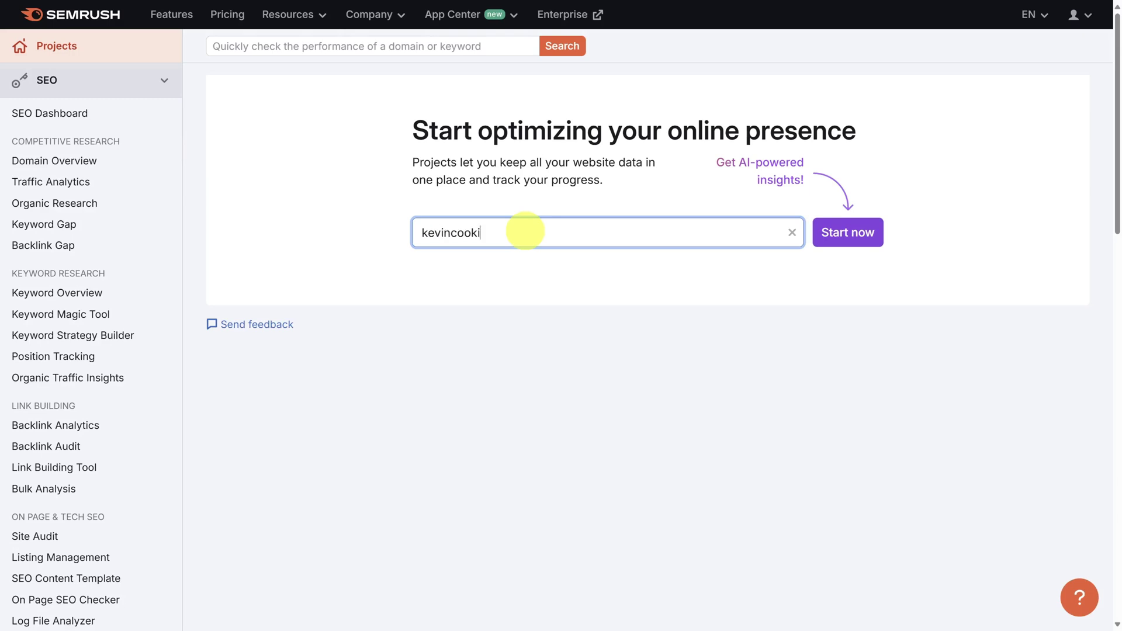
pyautogui.write('ecompany.com')
pyautogui.click(871, 237)
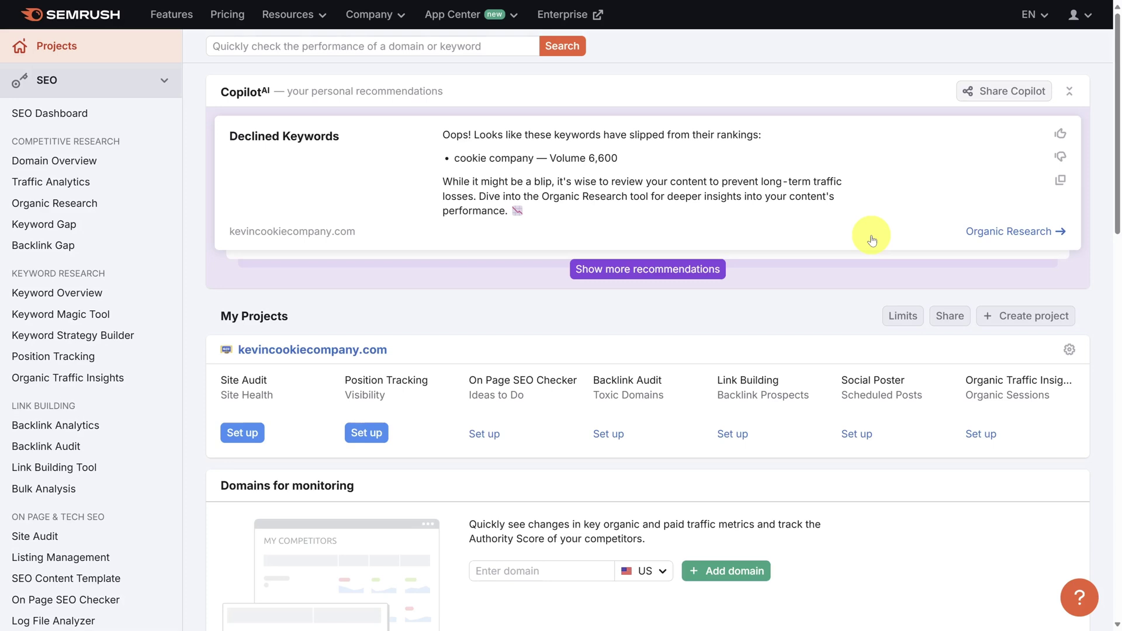
pyautogui.moveTo(648, 176)
pyautogui.click(656, 269)
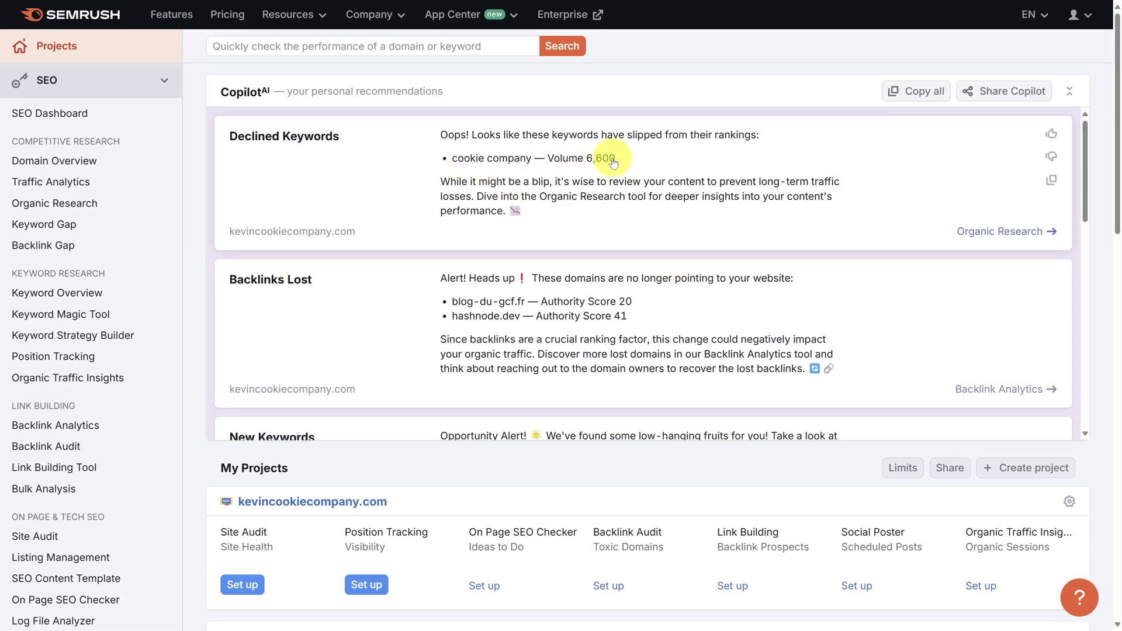
pyautogui.moveTo(638, 318)
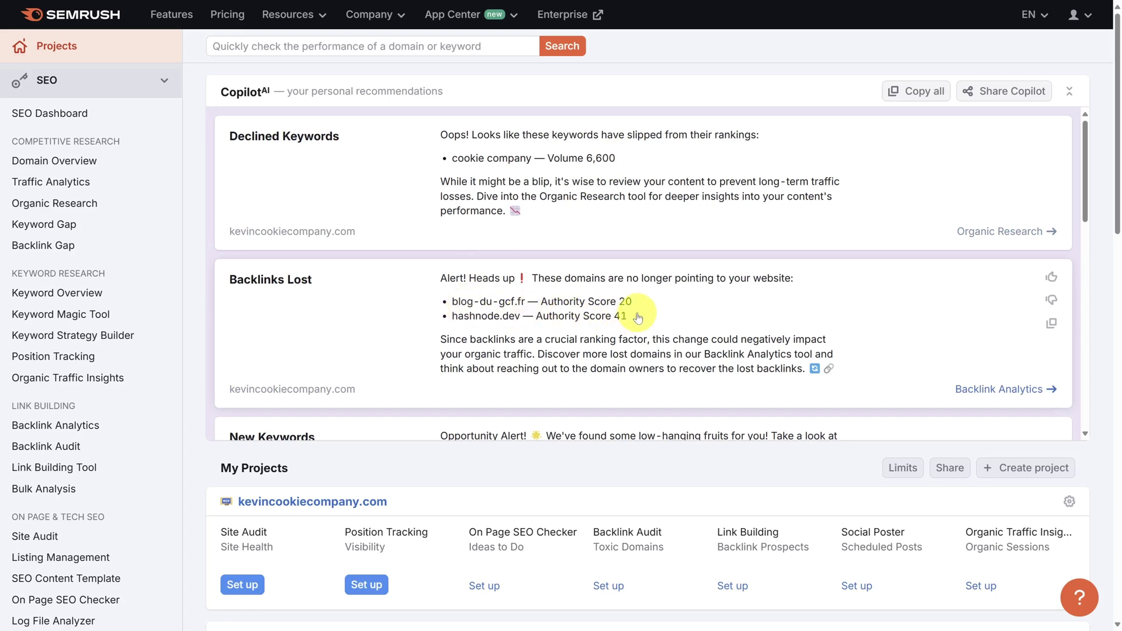
pyautogui.scroll(-2, 638, 316)
pyautogui.scroll(-1, 637, 316)
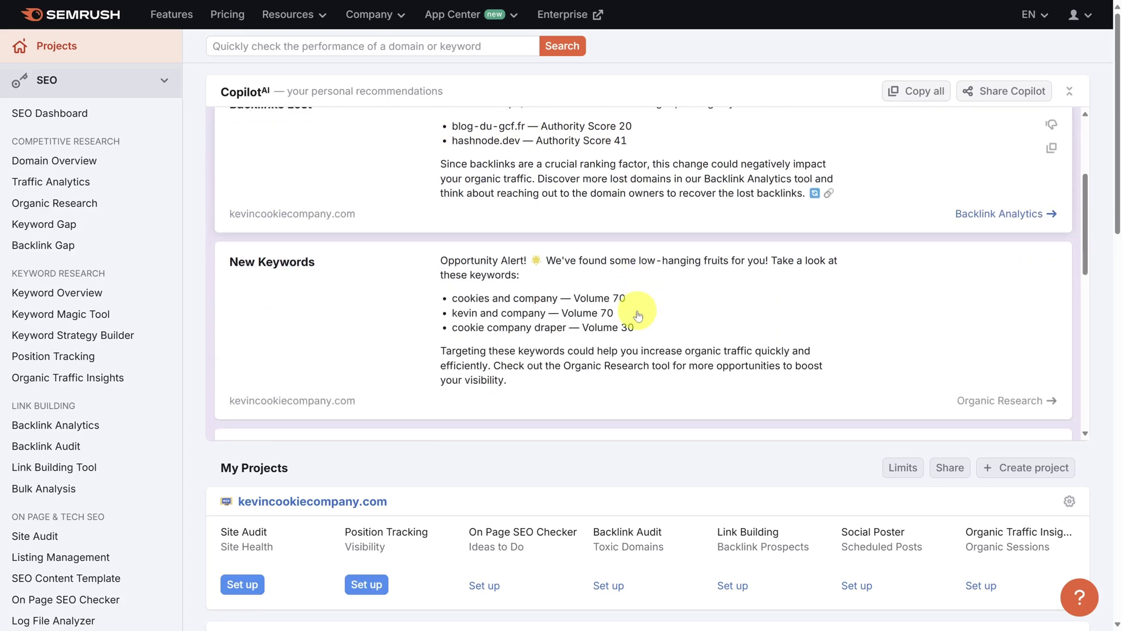
pyautogui.scroll(-1, 637, 316)
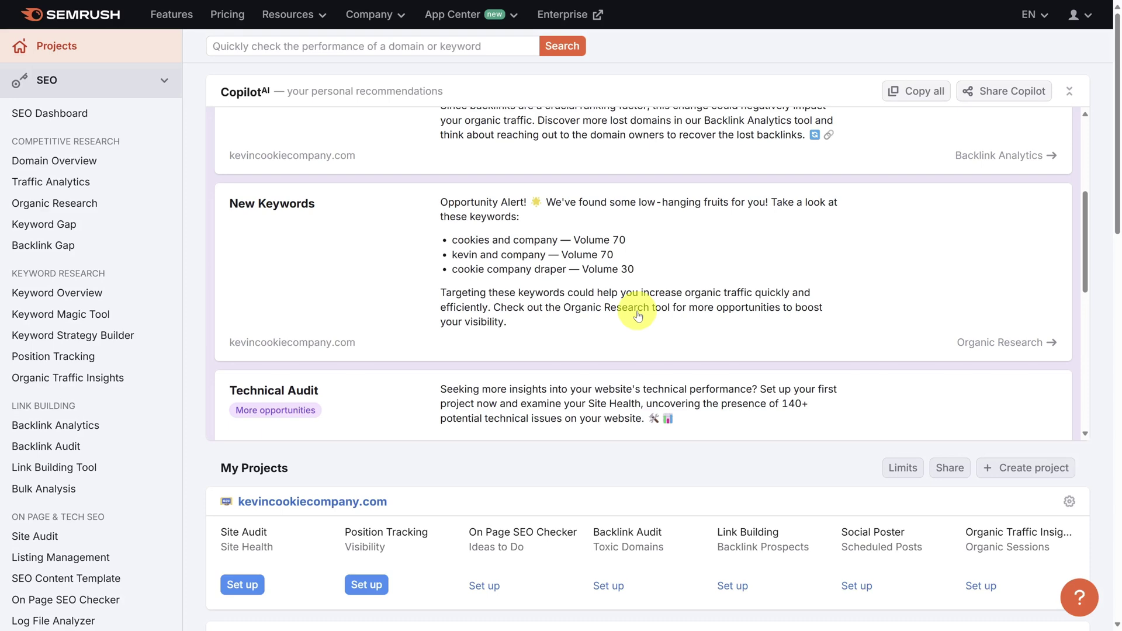
pyautogui.scroll(-1, 637, 316)
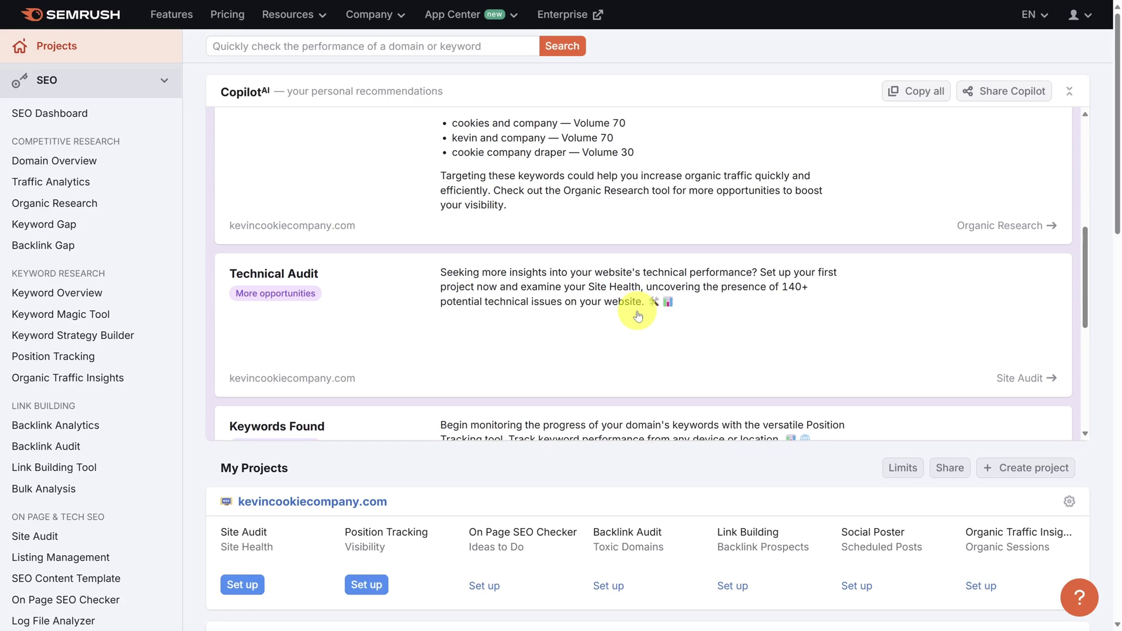
pyautogui.scroll(-1, 637, 316)
pyautogui.scroll(-1, 637, 316)
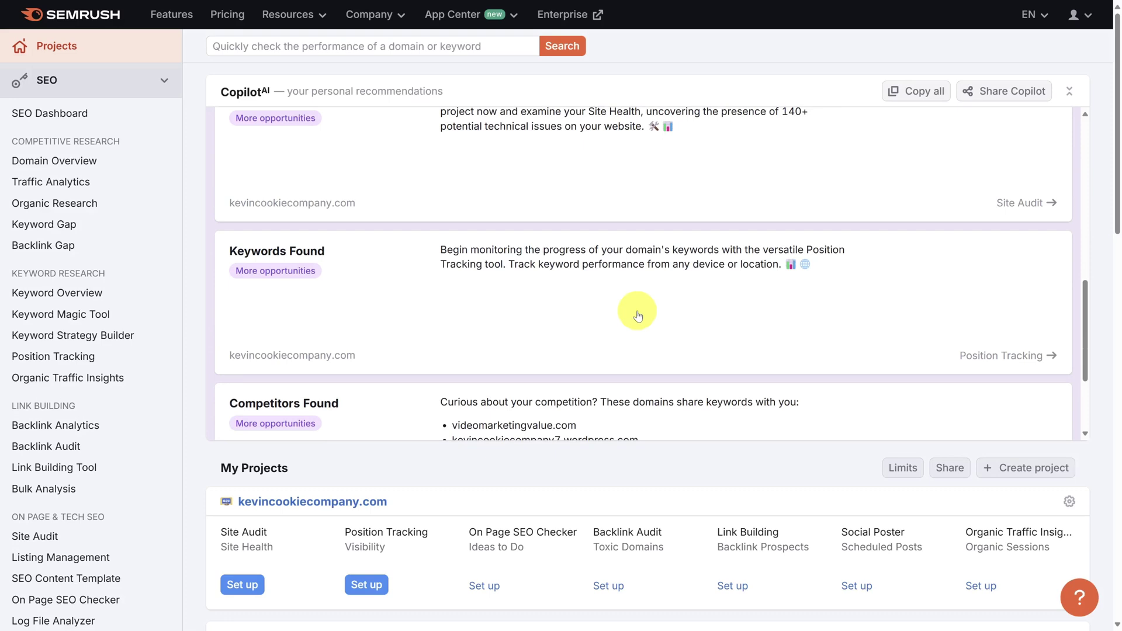
pyautogui.scroll(-1, 637, 317)
pyautogui.scroll(-1, 638, 315)
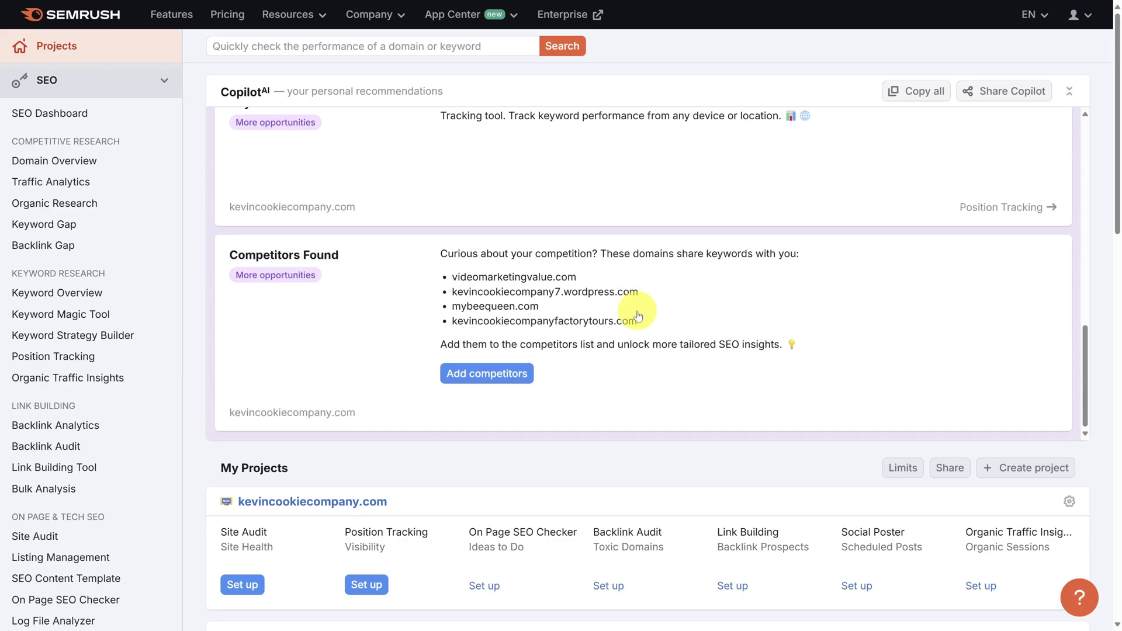